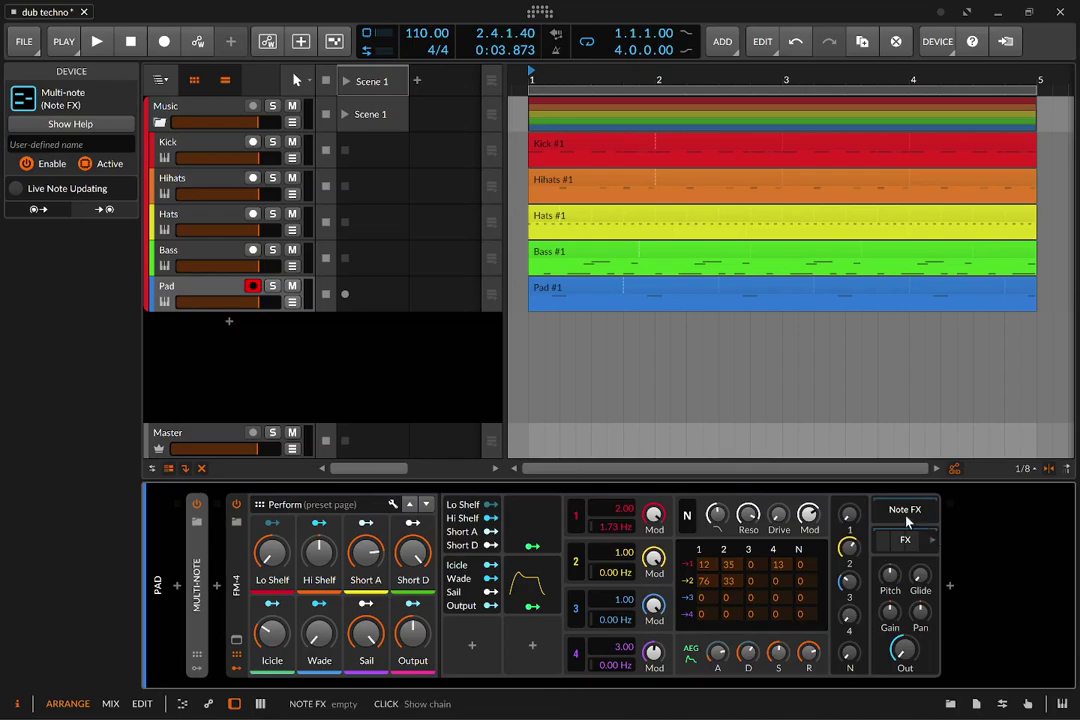
Step: Play the arrangement briefly from bar 1, stop it, and view the Bass and Pad tracks' device chains
click(532, 347)
click(532, 352)
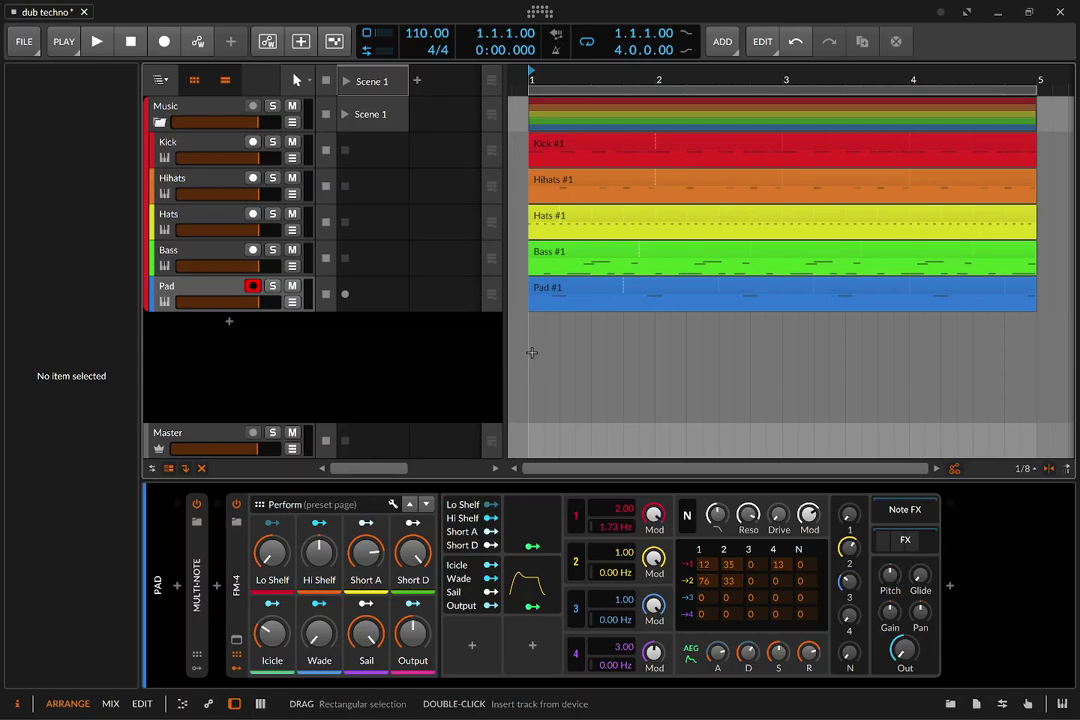
key(space)
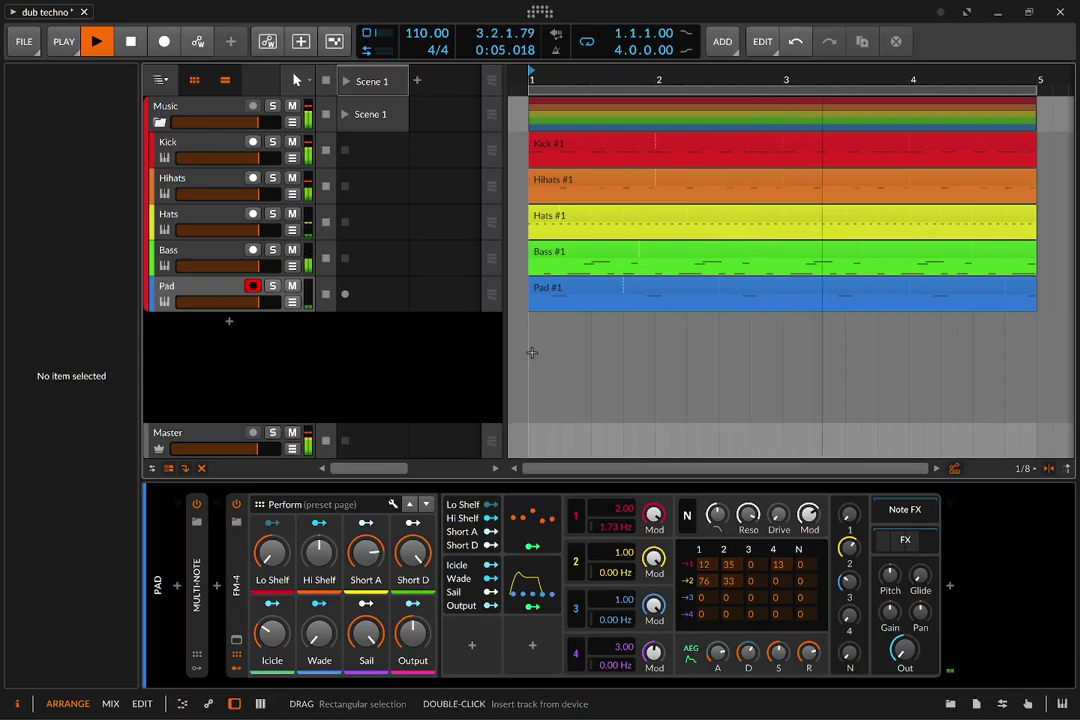
key(space)
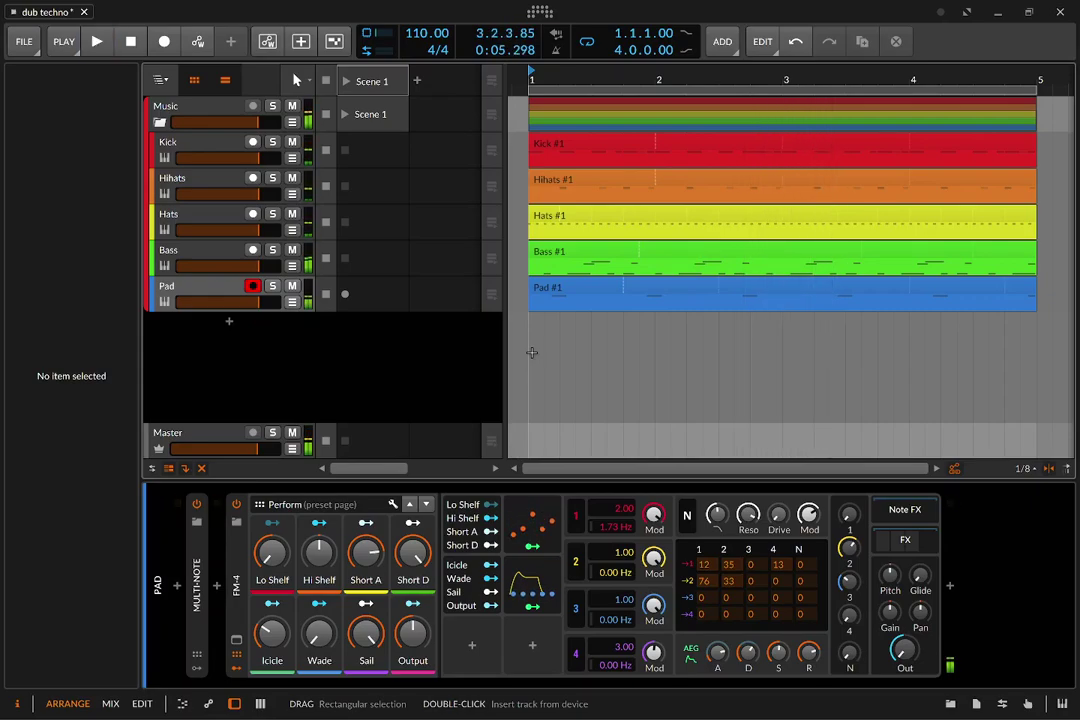
click(184, 261)
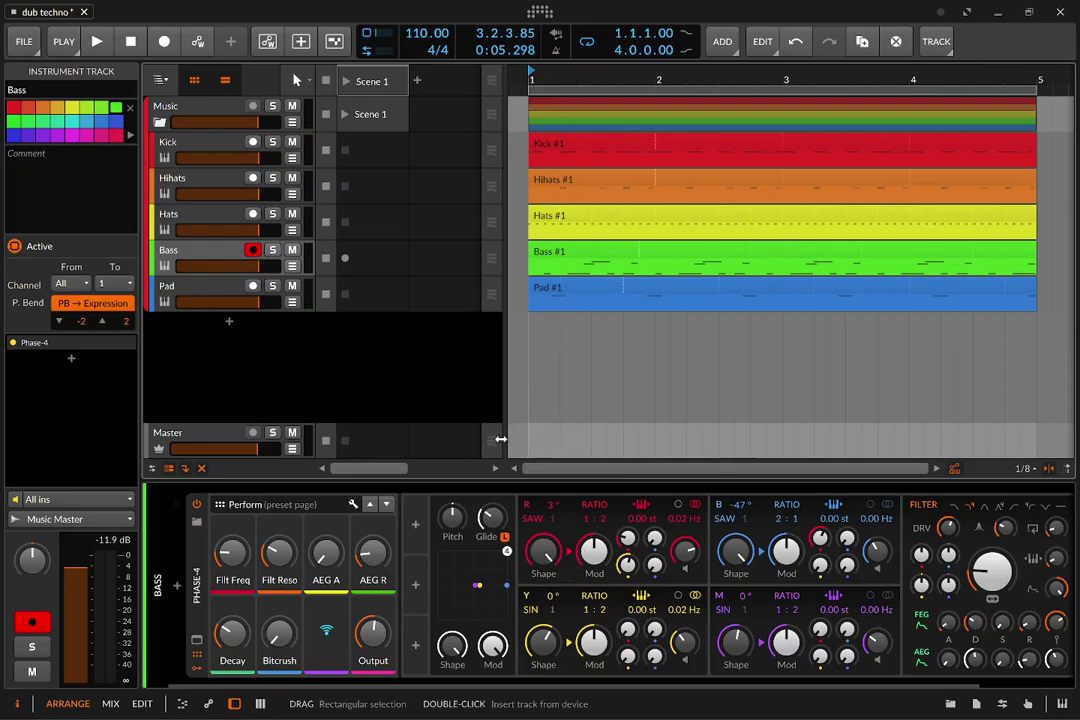
click(200, 295)
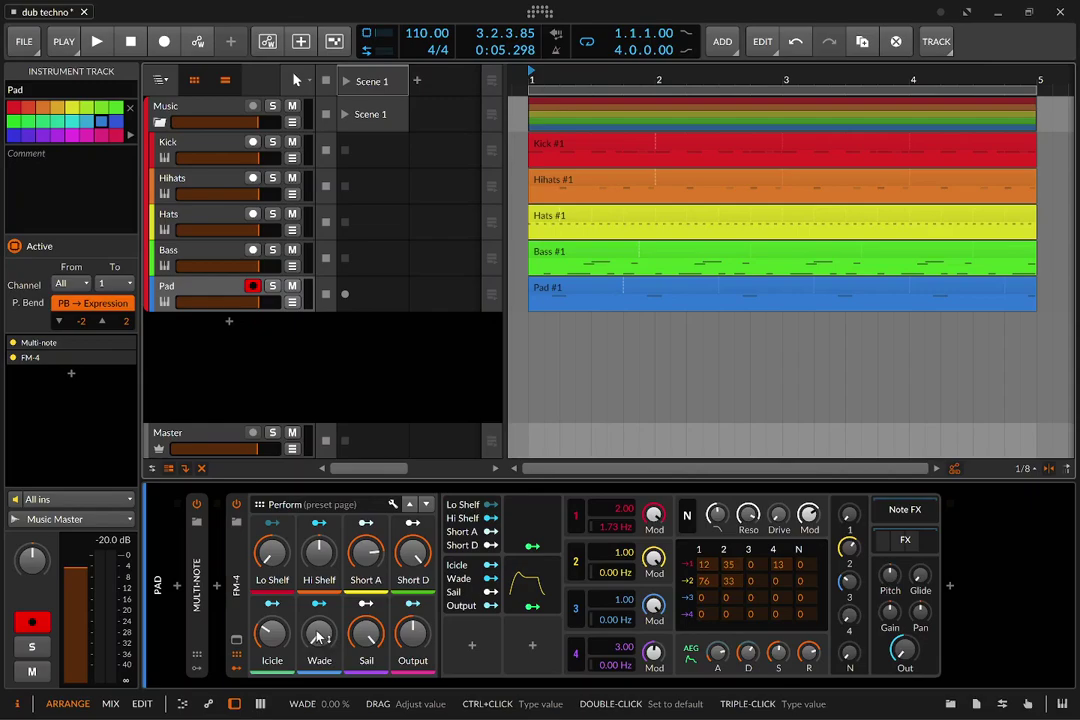
Step: Add a new audio track and place it above the Music group
right_click(235, 386)
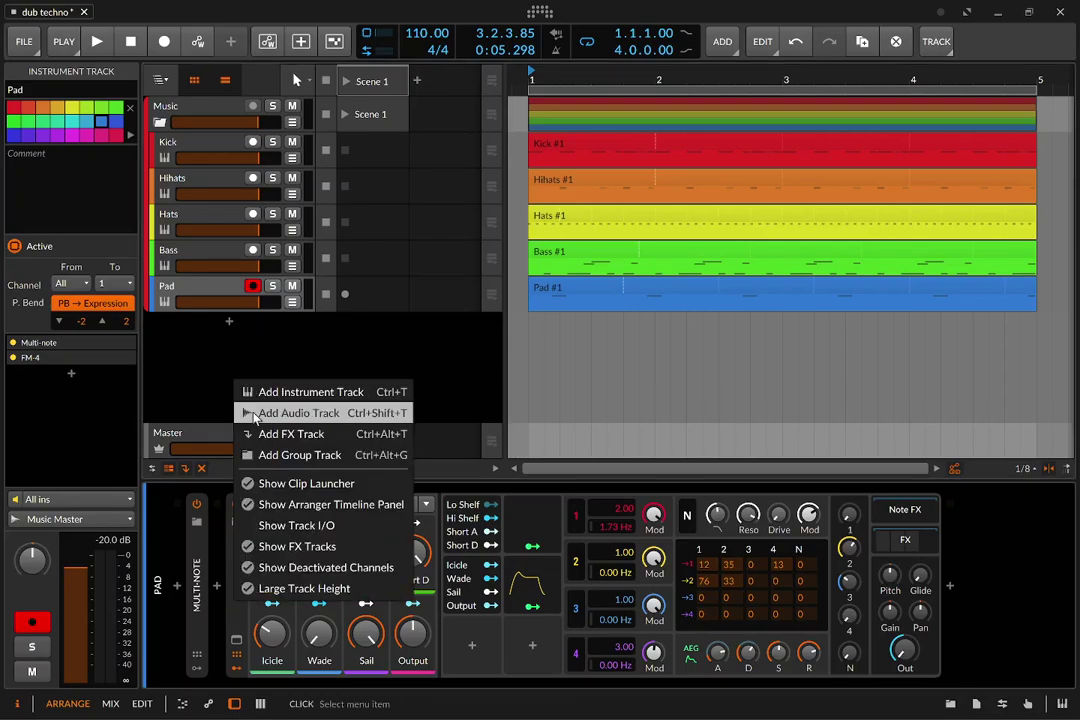
click(255, 416)
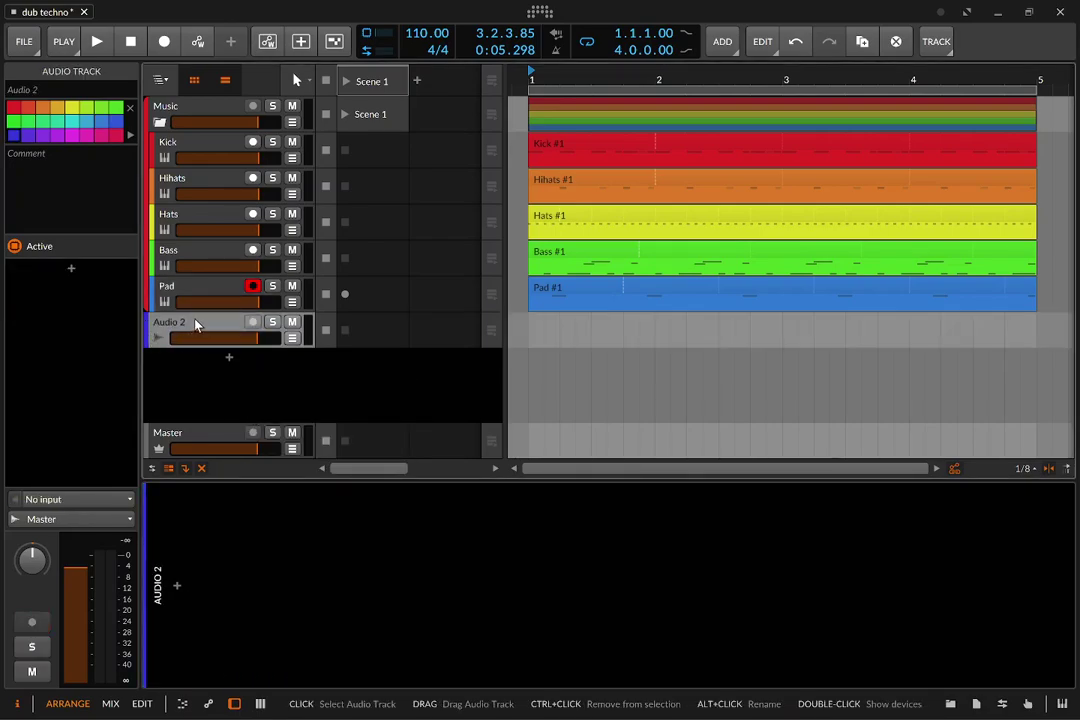
drag(205, 105, 183, 158)
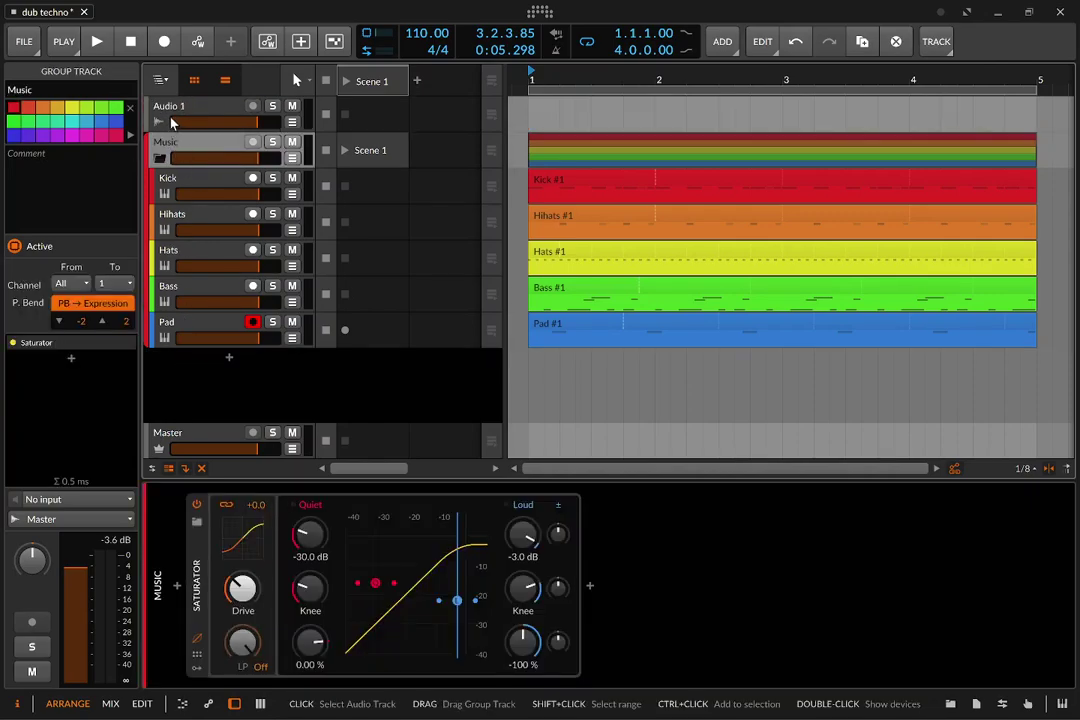
Step: Rename the new audio track as Global Mod
click(177, 116)
double_click(185, 107)
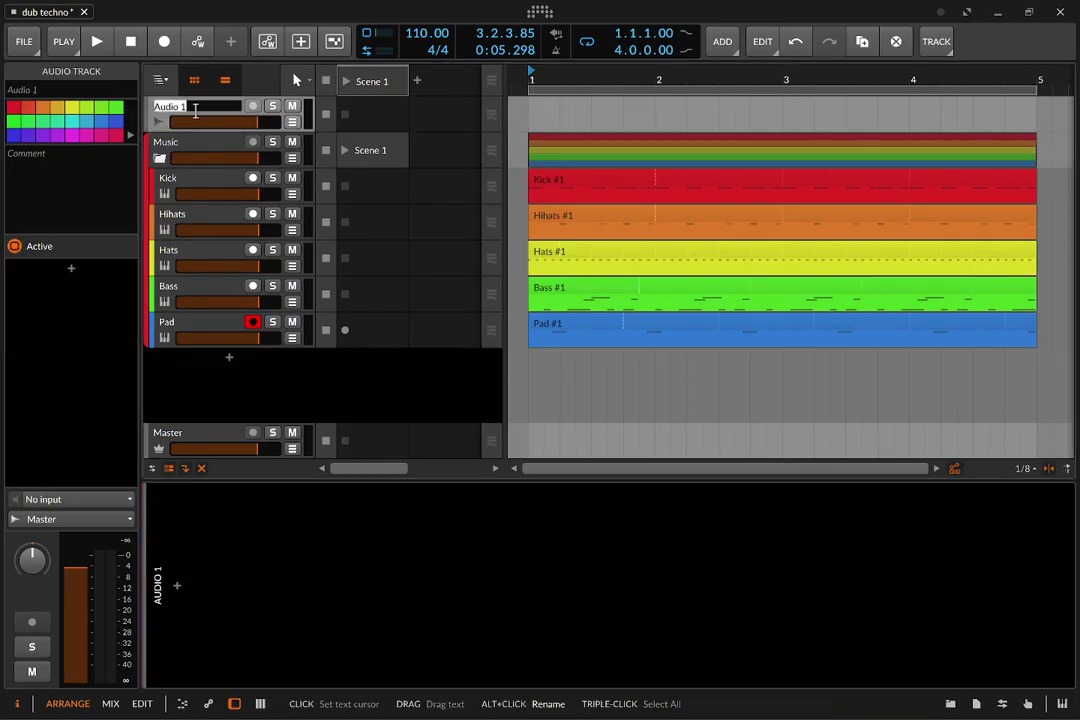
text(M)
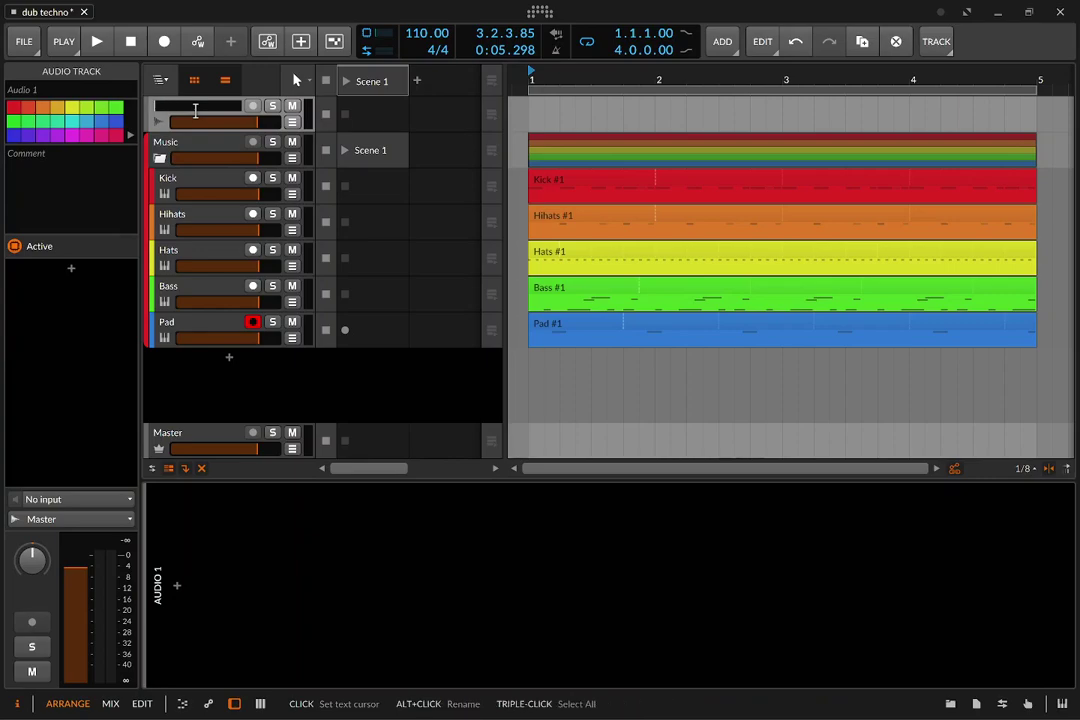
text(lobal Mod)
key(Return)
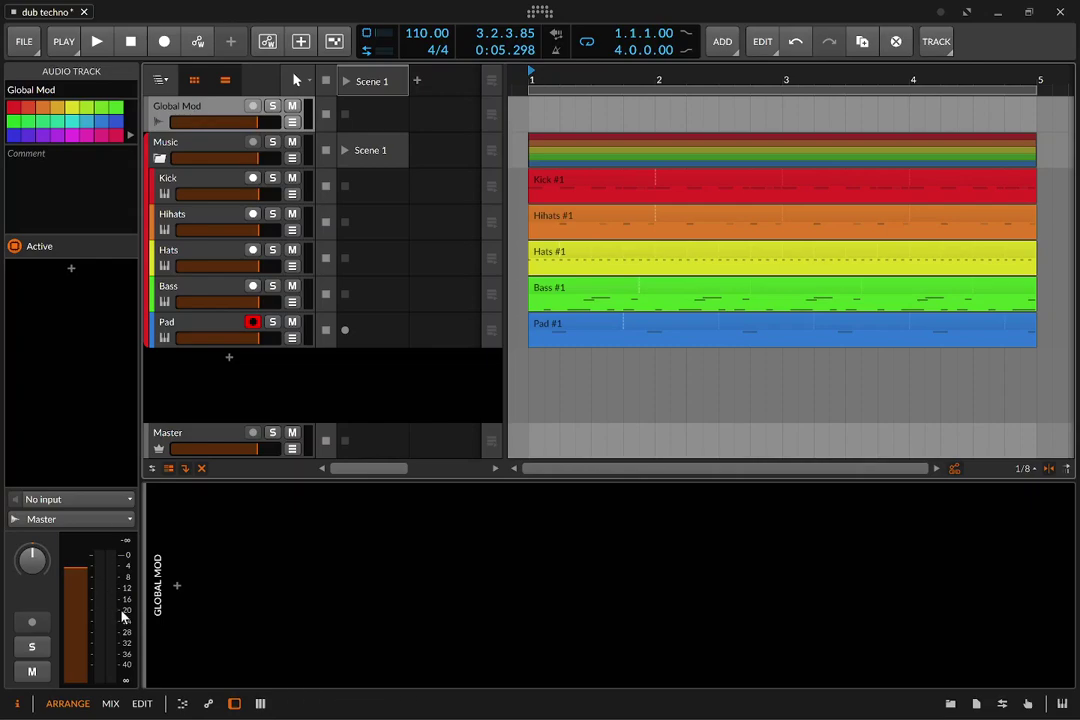
Step: Insert a DC Offset device on the Global Mod track
click(179, 589)
text(dc)
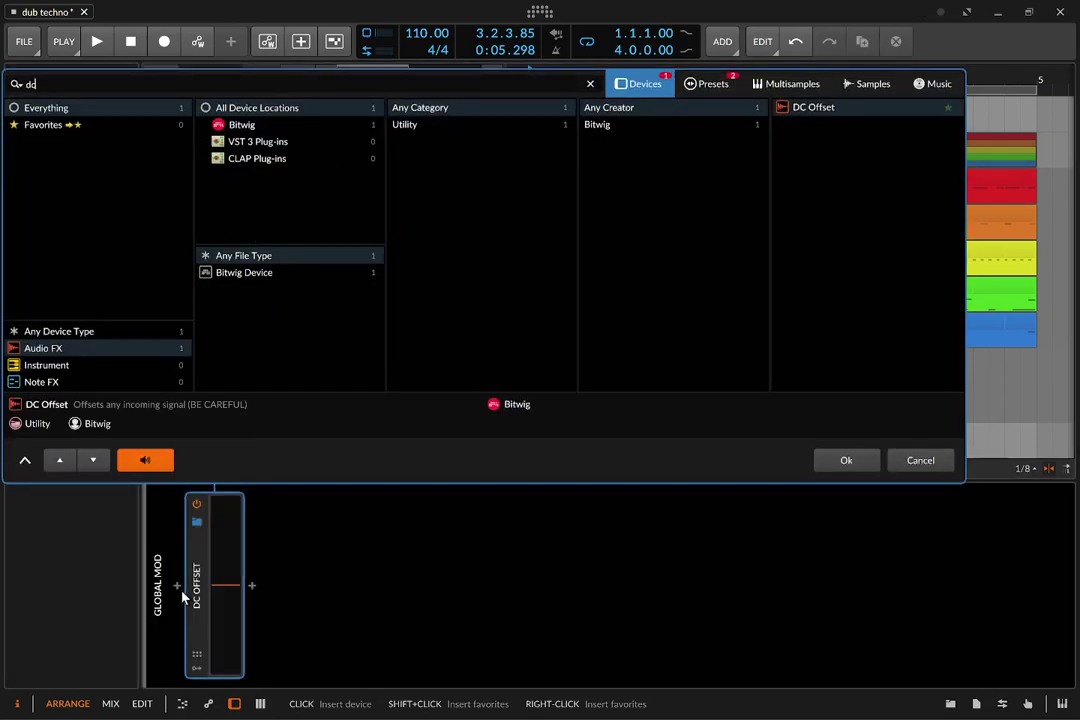
click(870, 461)
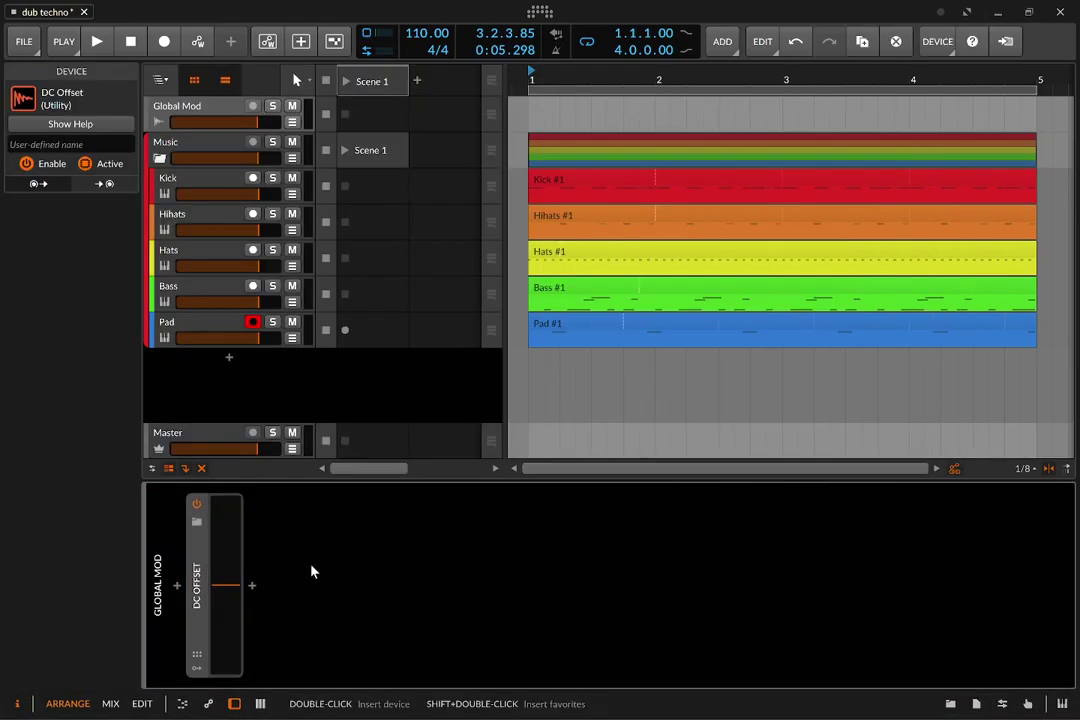
Step: Insert a Tool device after DC Offset and set its volume to -Inf dB
click(250, 588)
text(too)
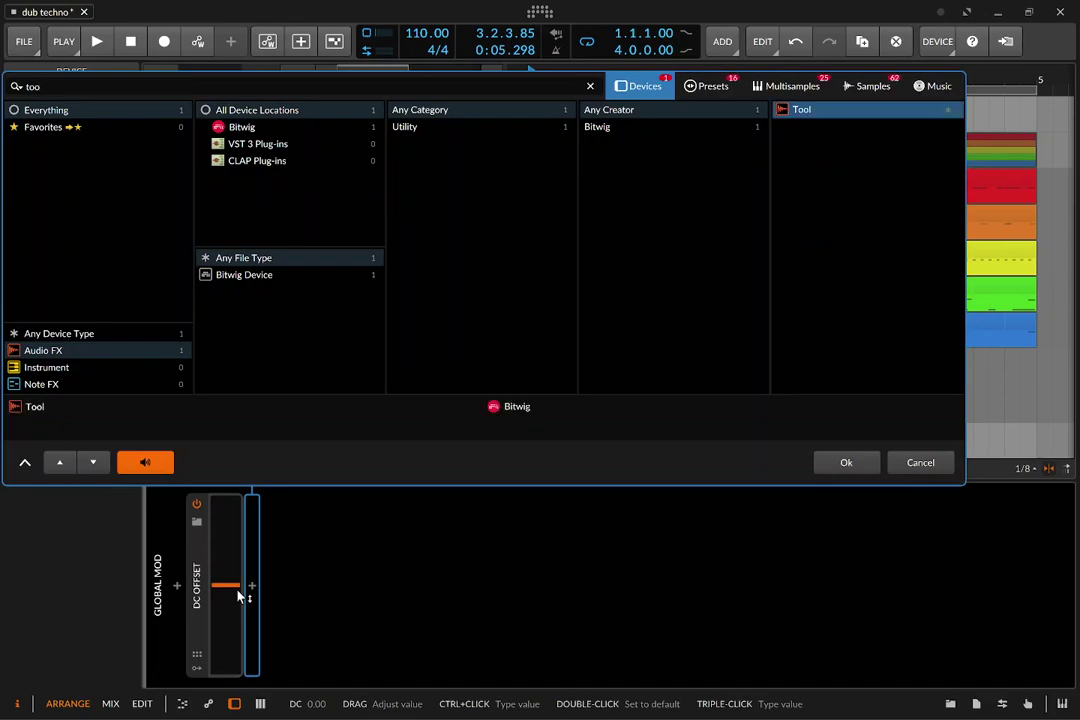
key(Return)
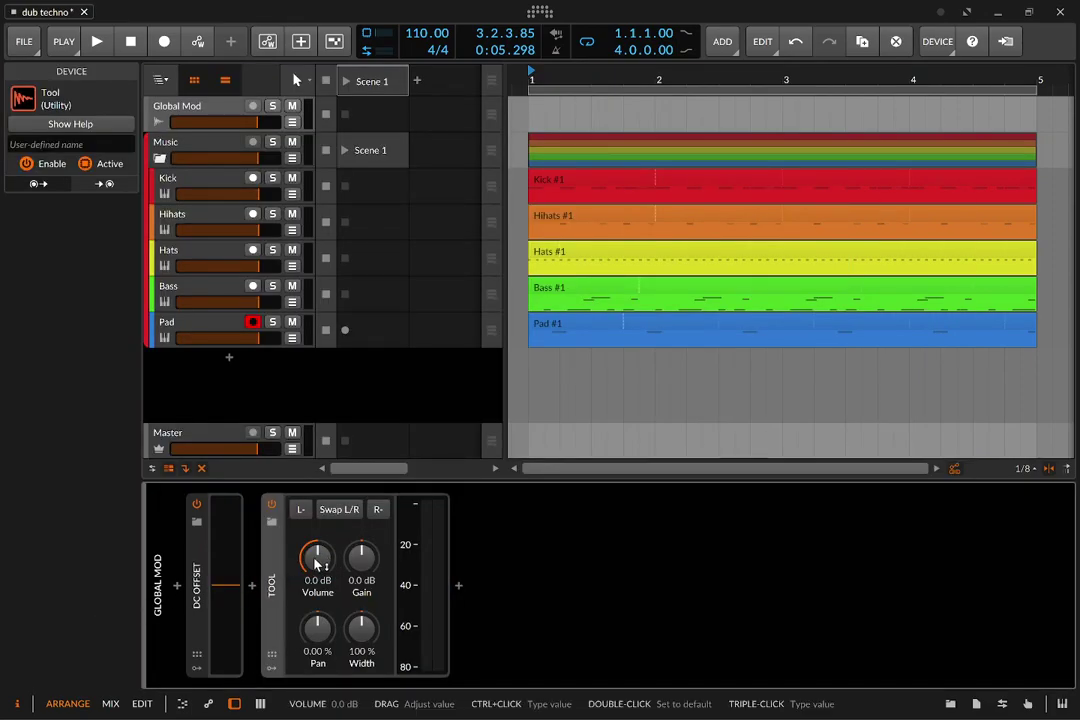
drag(316, 563, 316, 563)
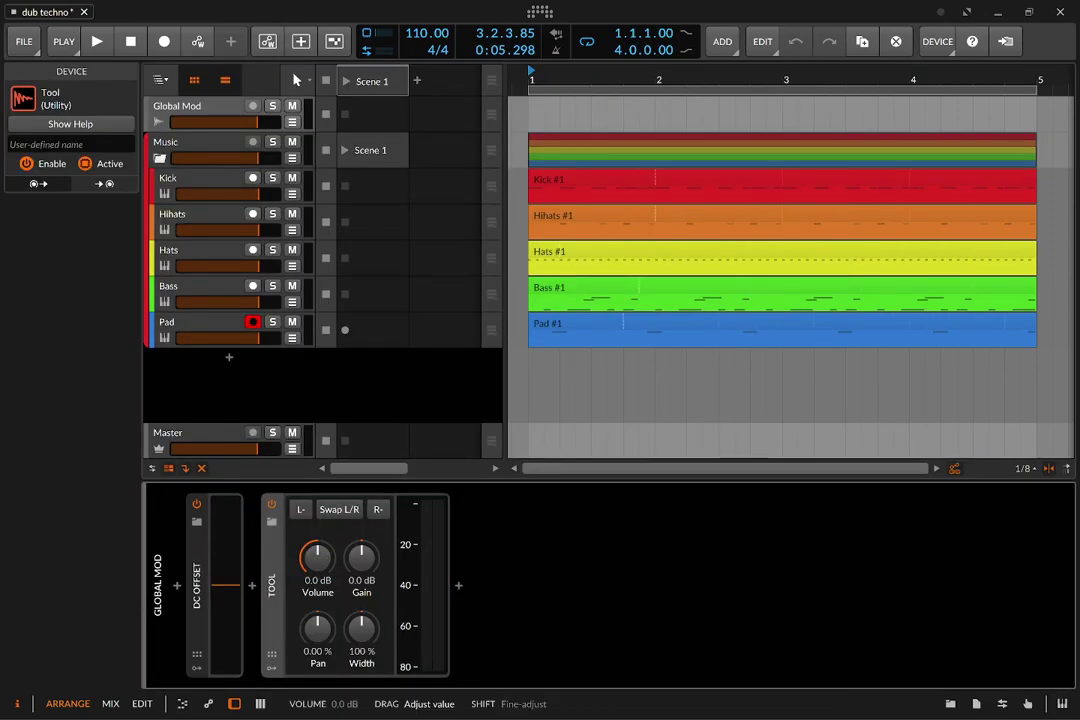
drag(316, 563, 316, 563)
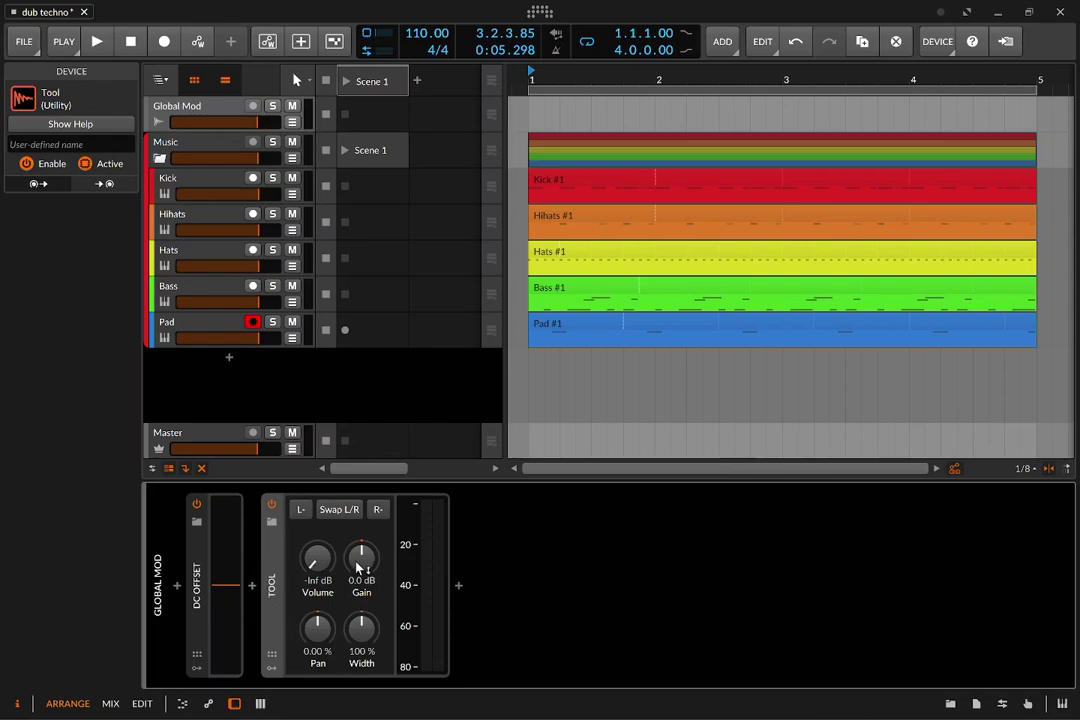
Step: Insert a Spectrum analyzer between DC Offset and Tool, and raise the DC value to about 0.39
click(257, 595)
text(spe)
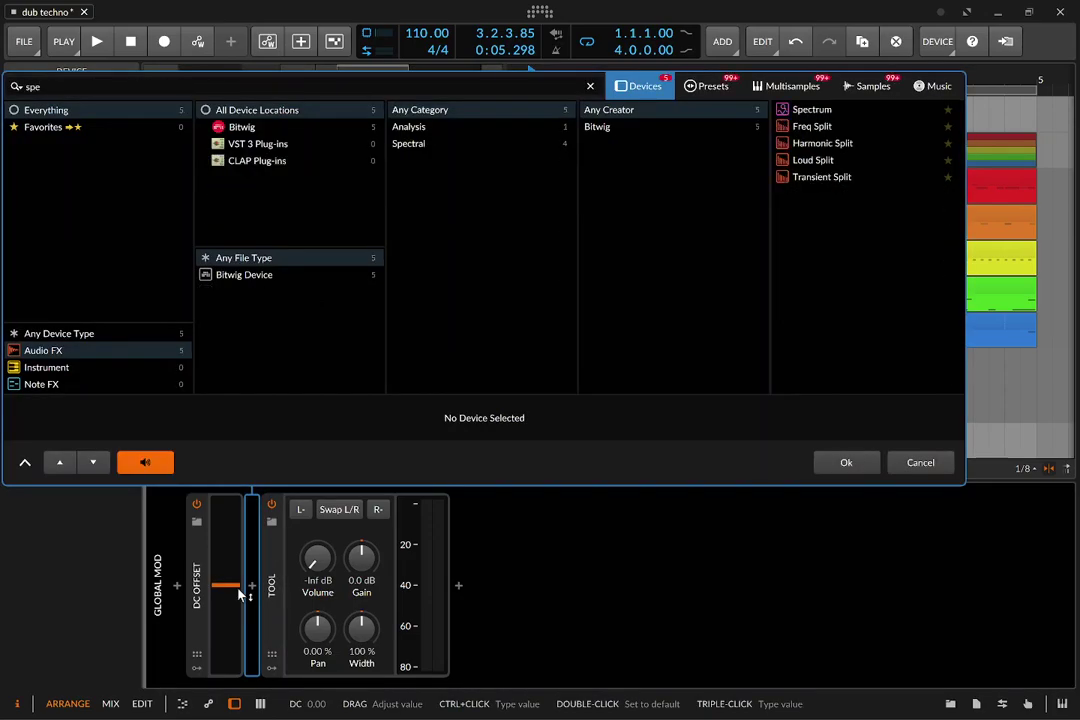
key(Return)
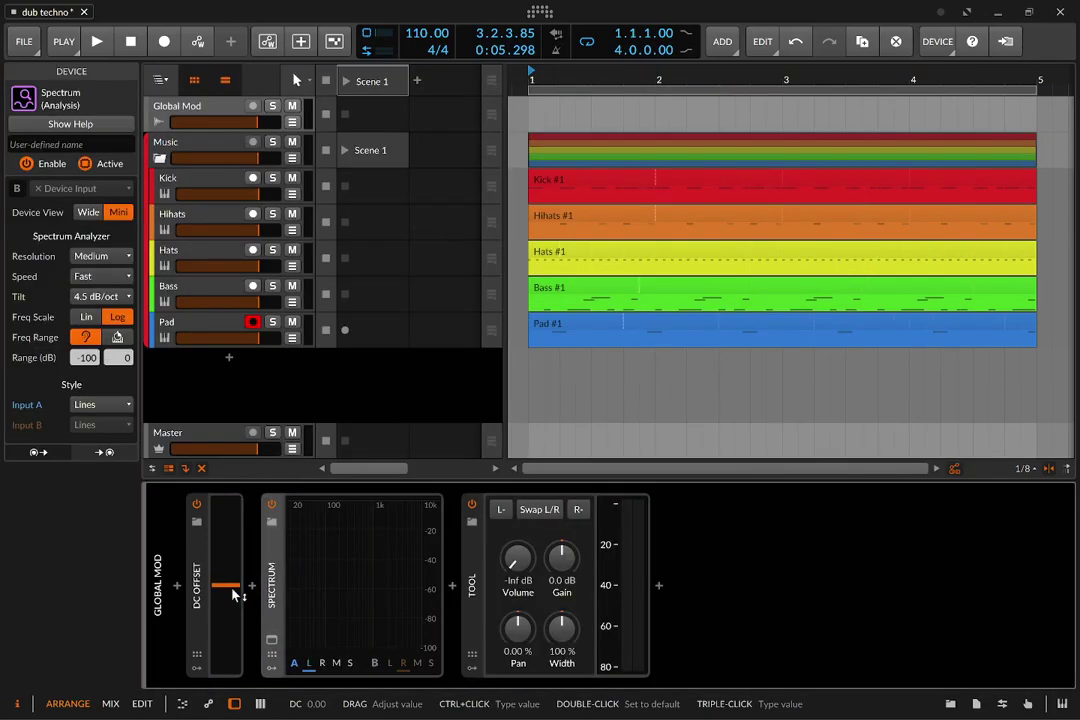
drag(225, 585, 225, 555)
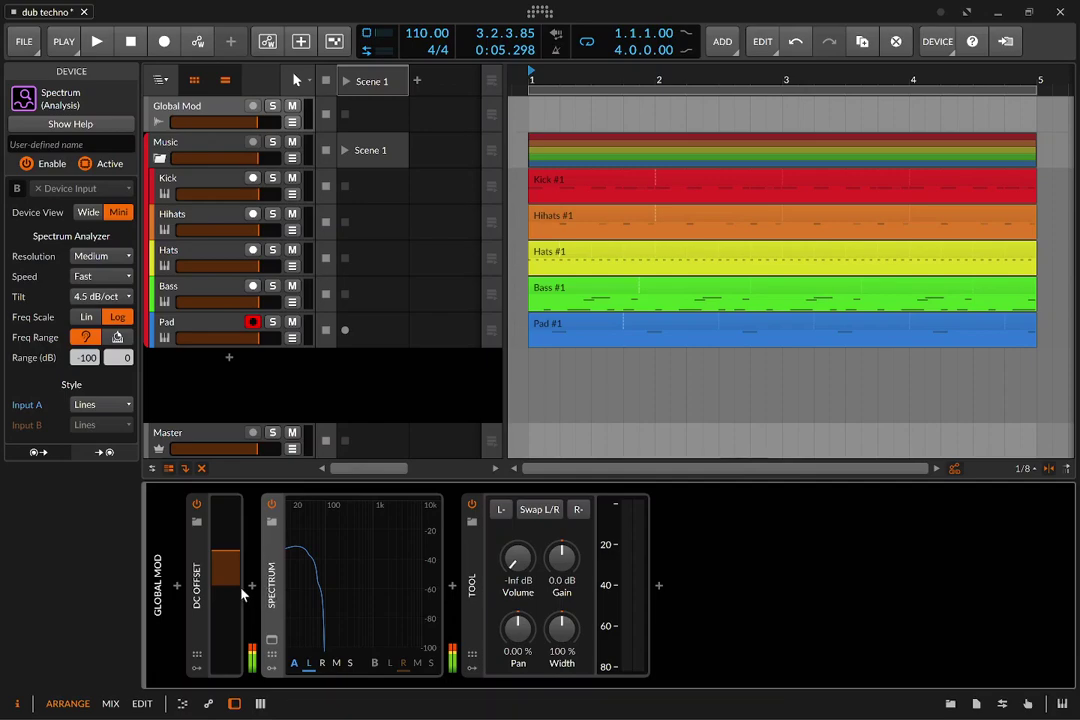
Step: Delete the Spectrum analyzer and return the DC value to zero
key(Delete)
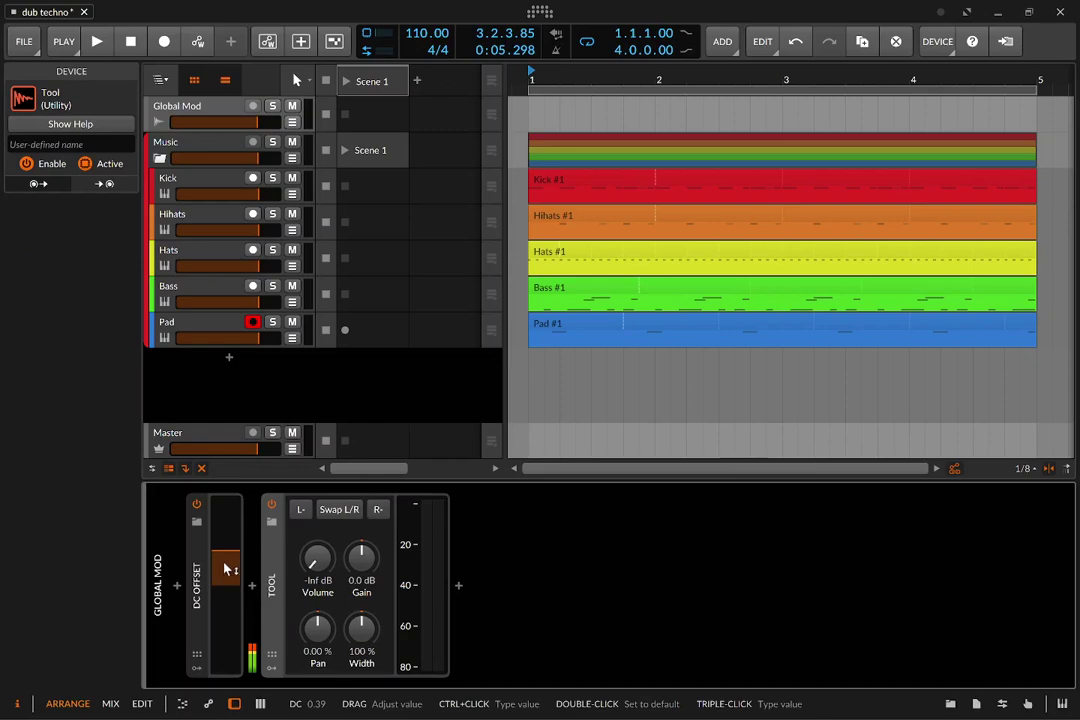
drag(224, 569, 198, 650)
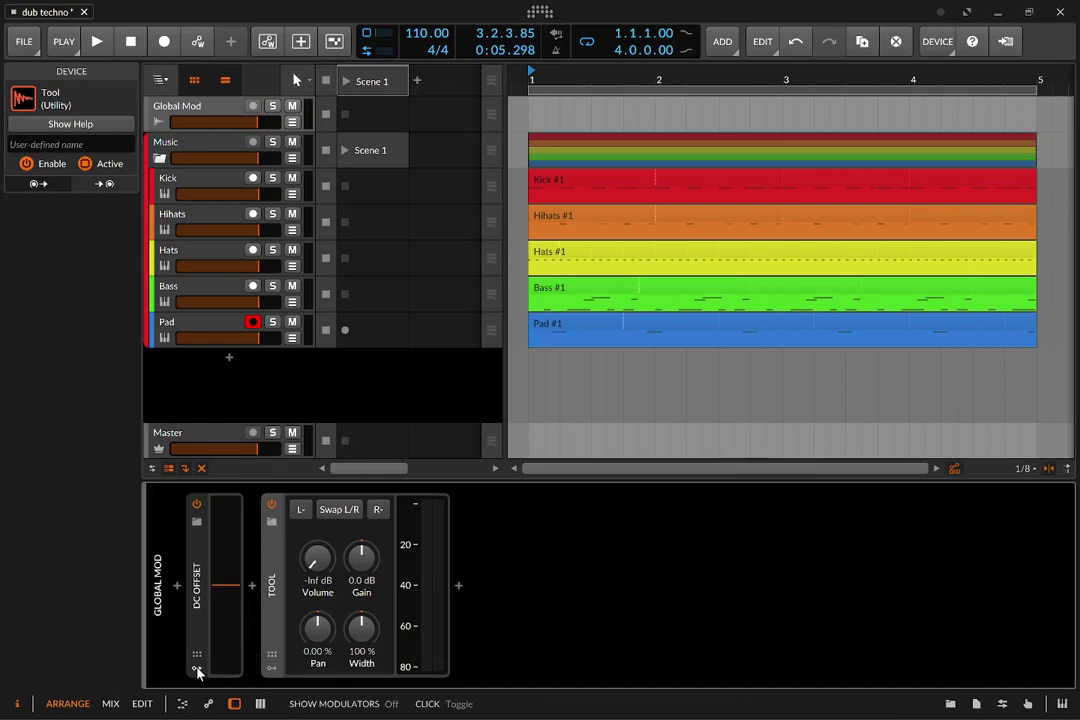
Step: Add a Classic LFO modulator to the DC Offset device
click(197, 670)
click(222, 524)
text(cla)
key(Down)
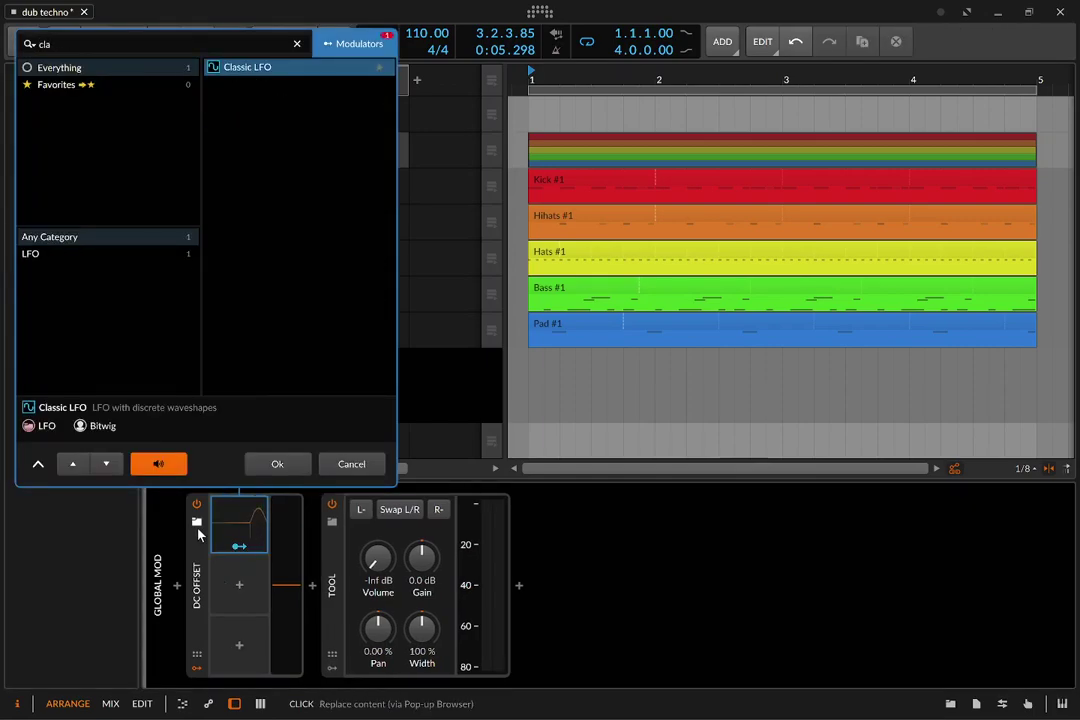
key(Return)
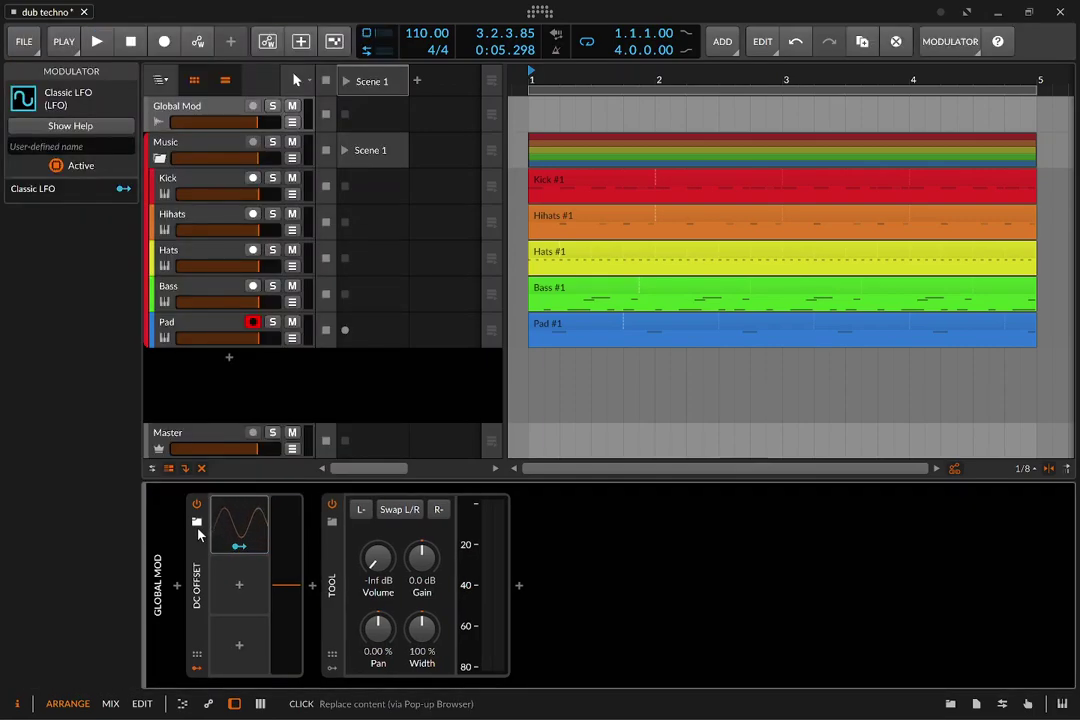
Step: Configure the Classic LFO as unipolar with a -100 % curve and a rate of 0.33 Hz
click(262, 524)
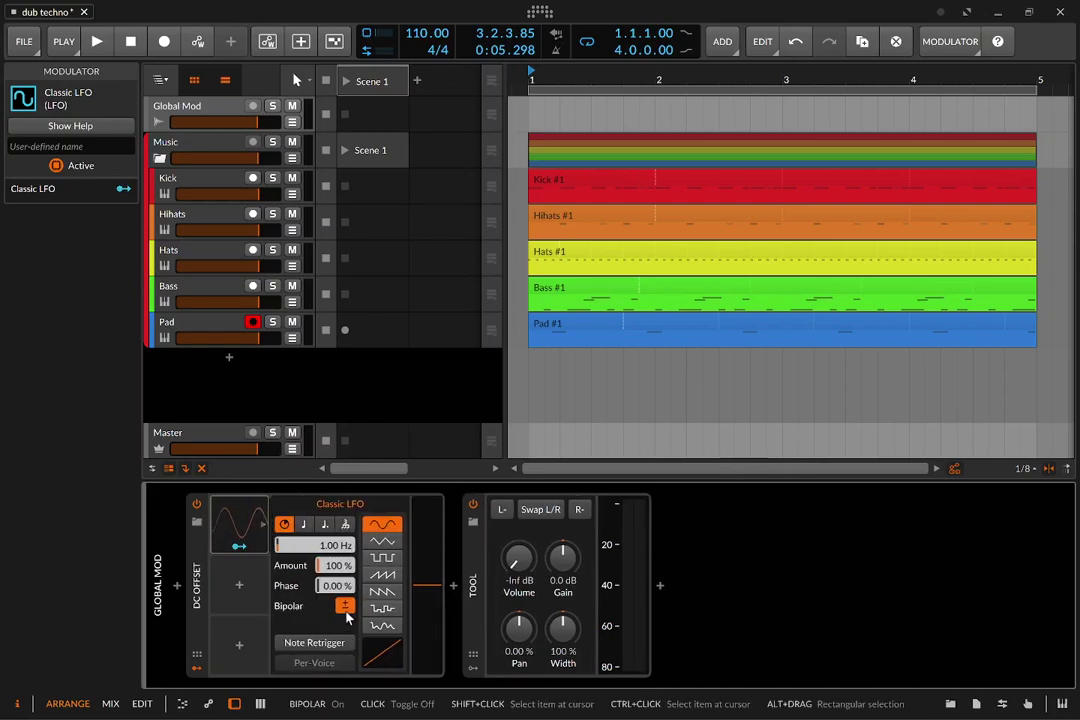
click(345, 606)
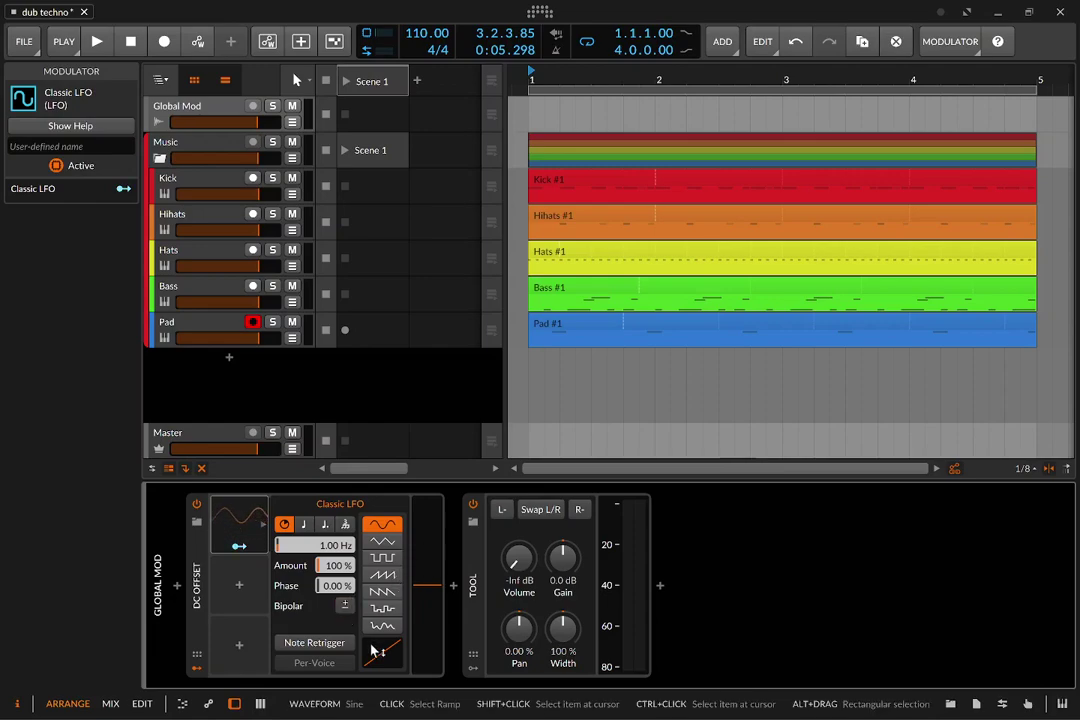
drag(386, 655, 386, 695)
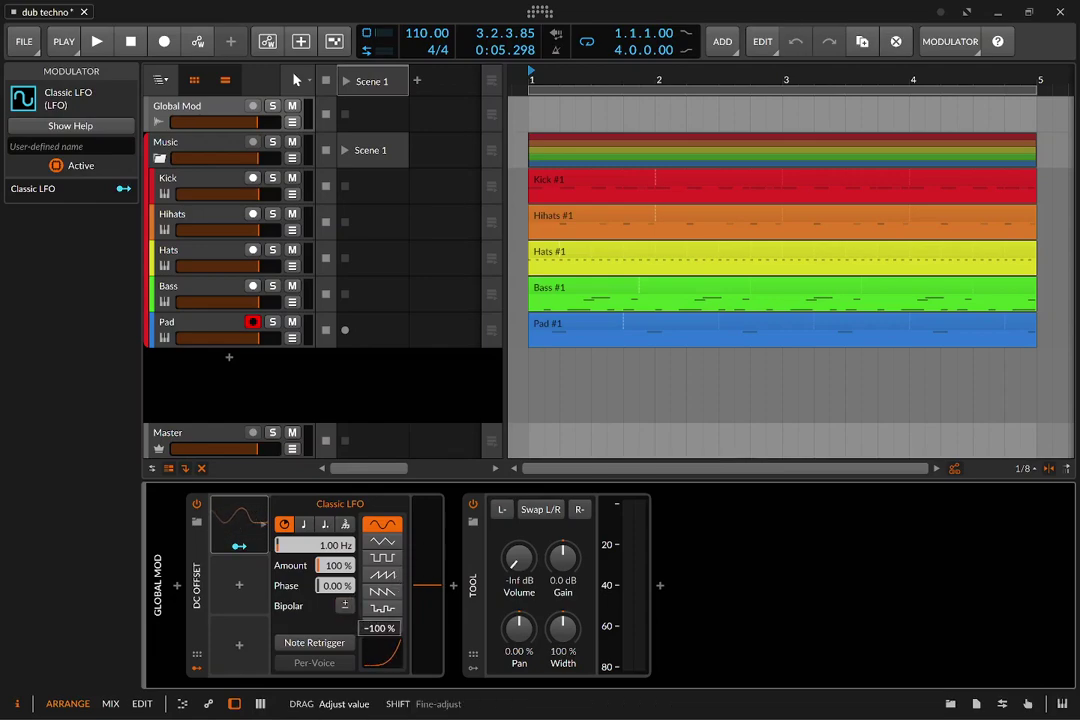
double_click(352, 549)
text(0.33)
key(Return)
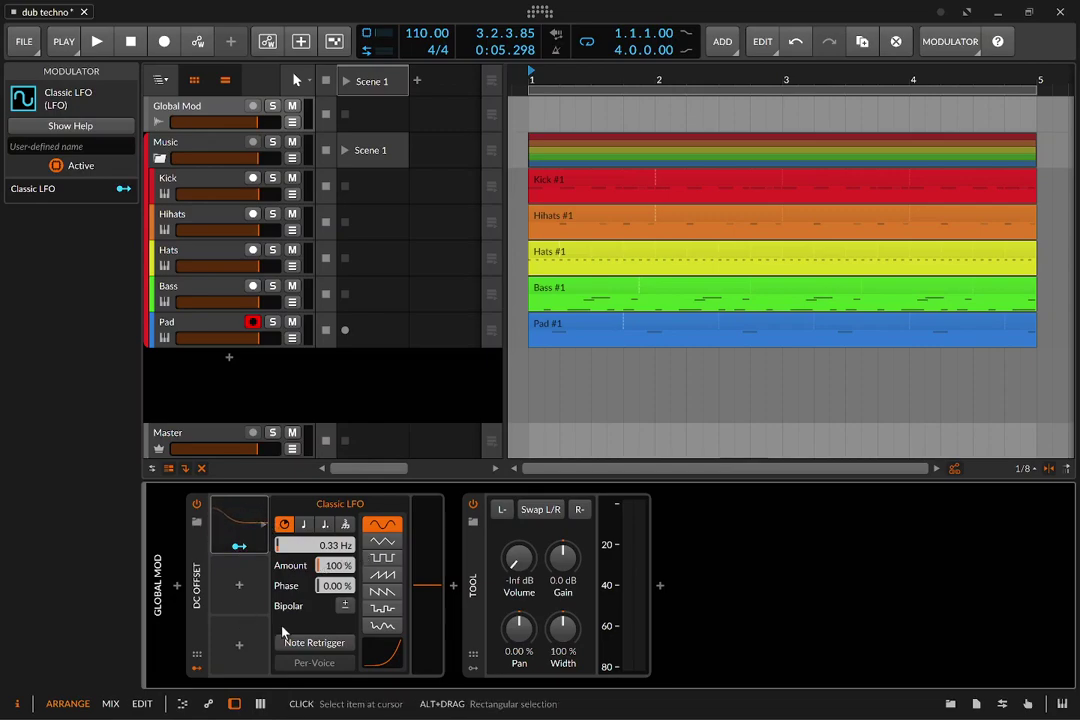
Step: Map the Classic LFO to the DC parameter with a modulation amount of 1.000 and collapse the LFO's settings
click(239, 546)
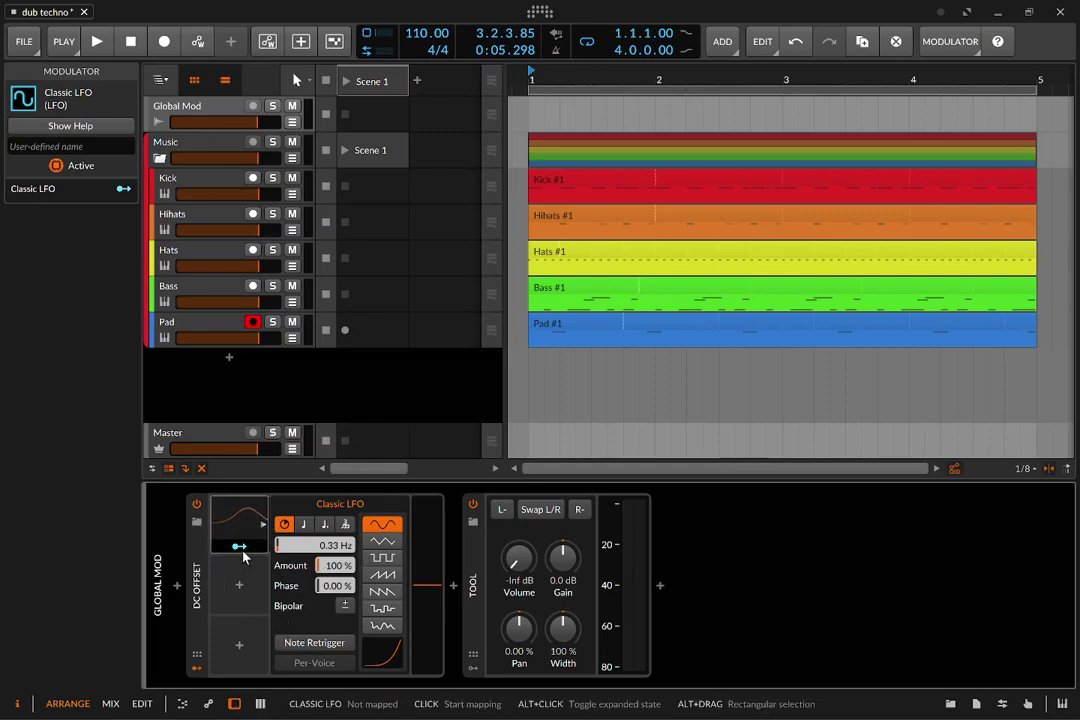
drag(427, 588, 425, 548)
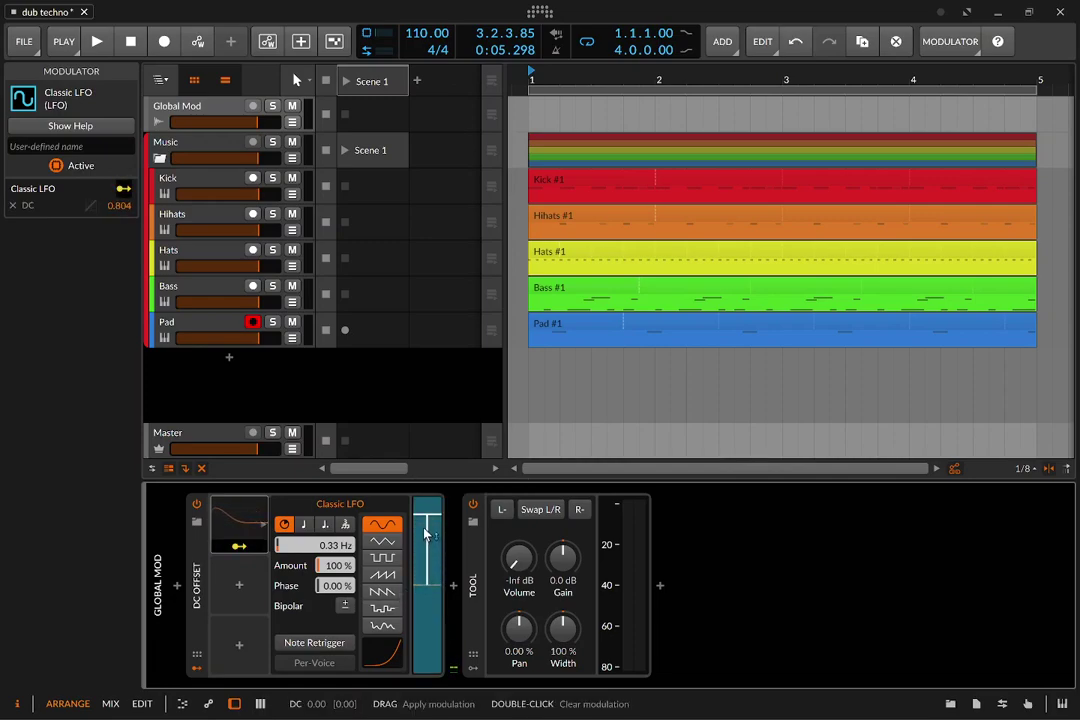
click(229, 518)
drag(119, 205, 119, 160)
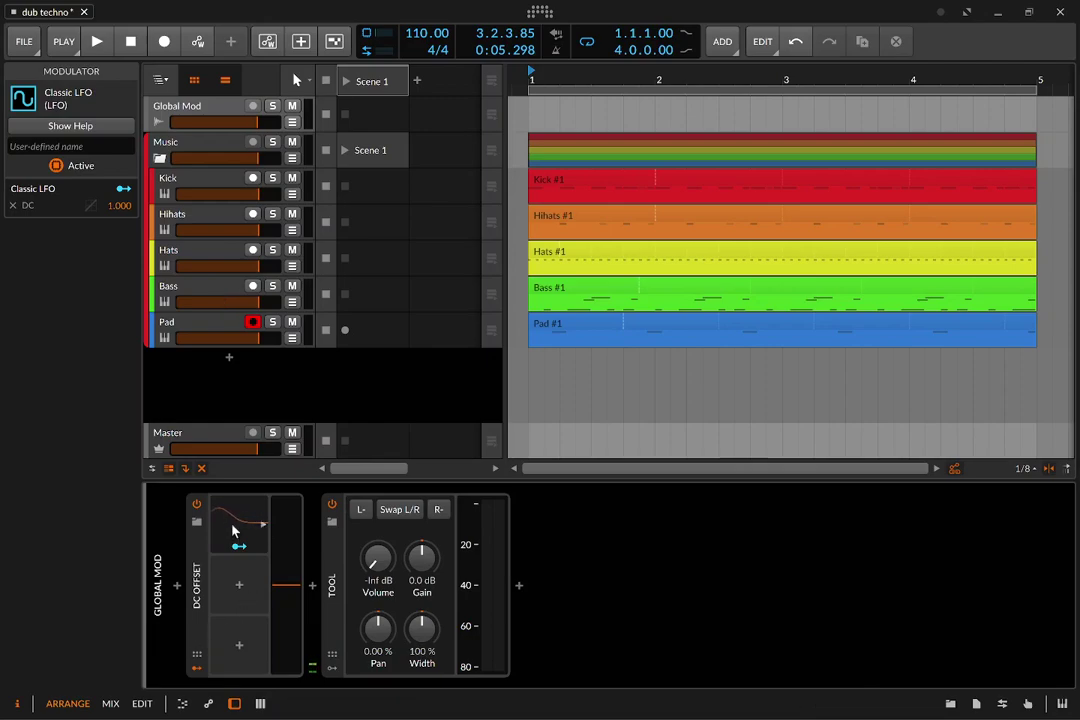
Step: Add an Audio Rate modulator to the Bass track's Phase-4 in the first modulator slot and expand its settings
click(200, 290)
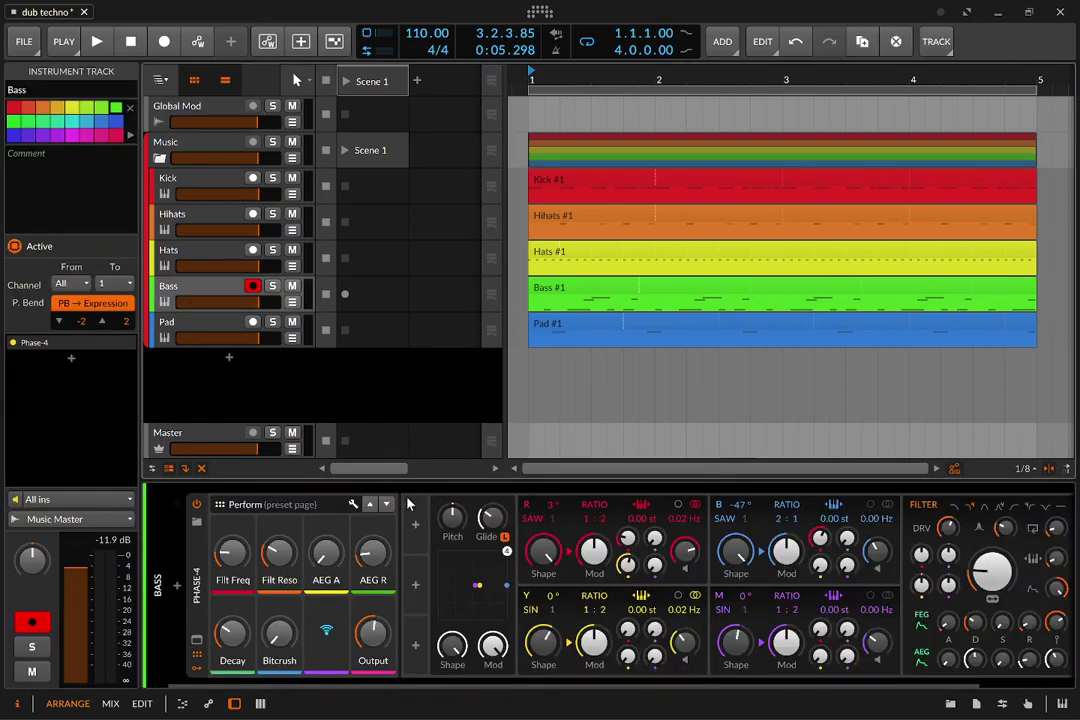
click(415, 527)
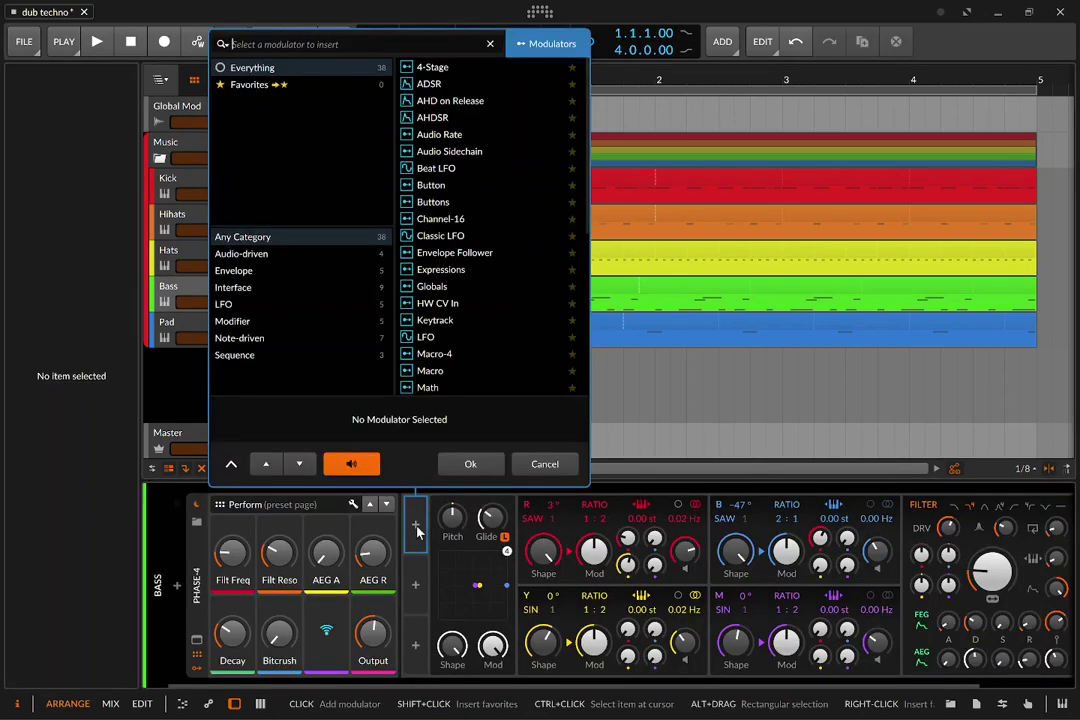
text(ra)
key(Down)
key(Down)
key(Down)
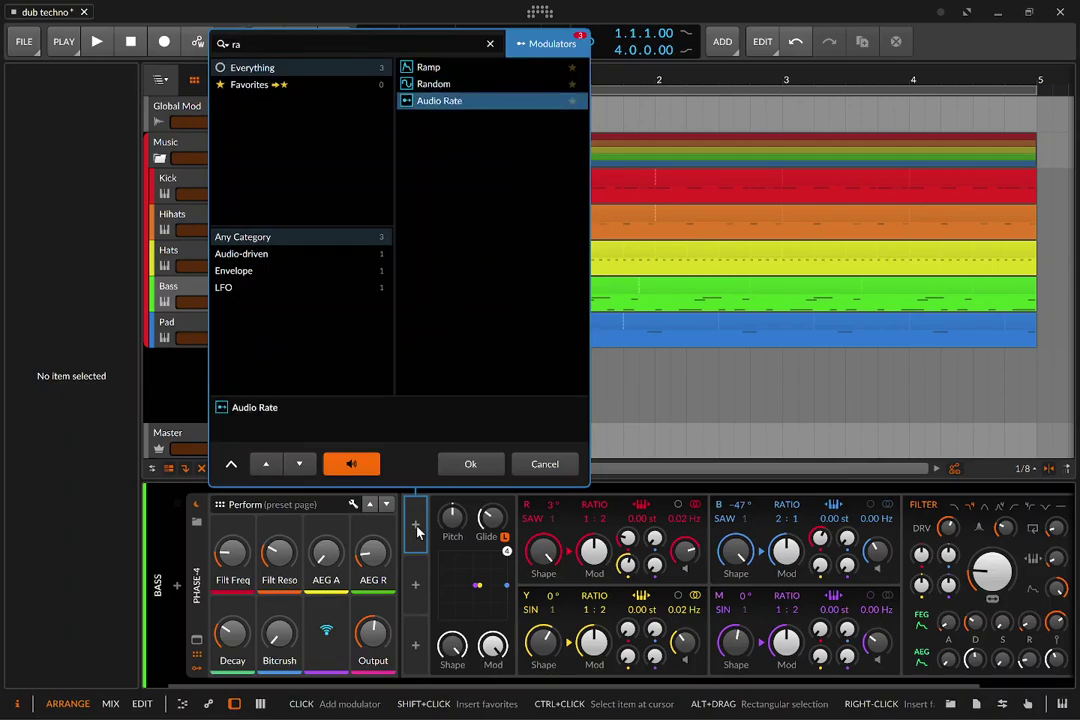
key(Return)
click(409, 533)
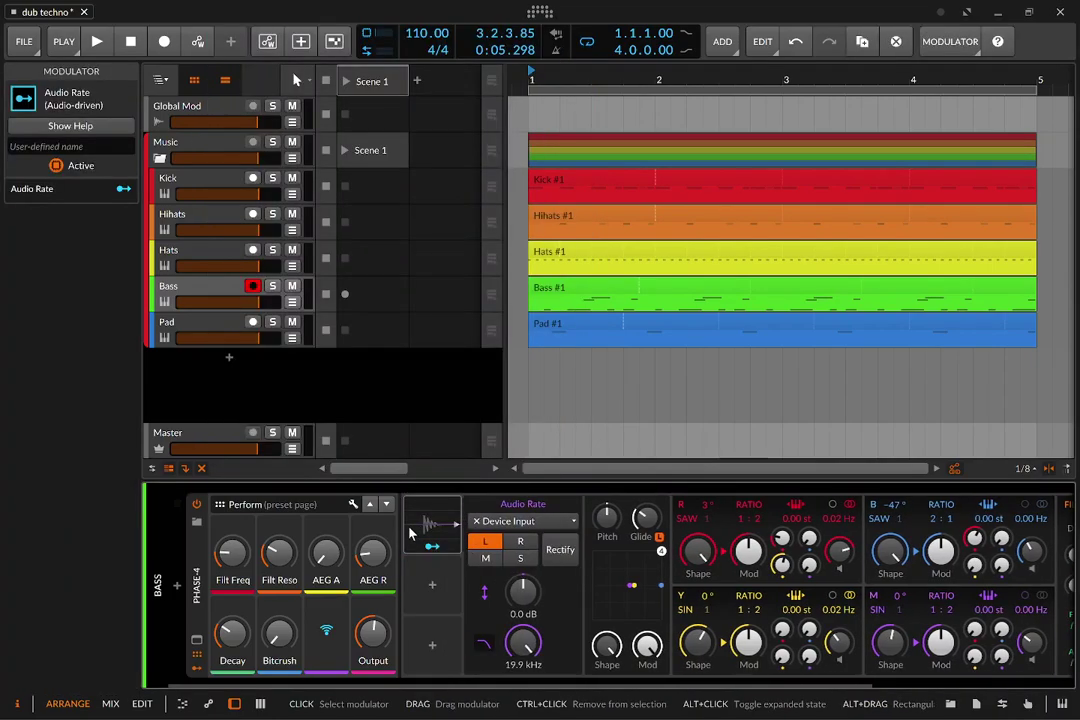
Step: Set the source of the Bass track's Audio Rate modulator to DC Offset Out from the Global Mod track
click(515, 521)
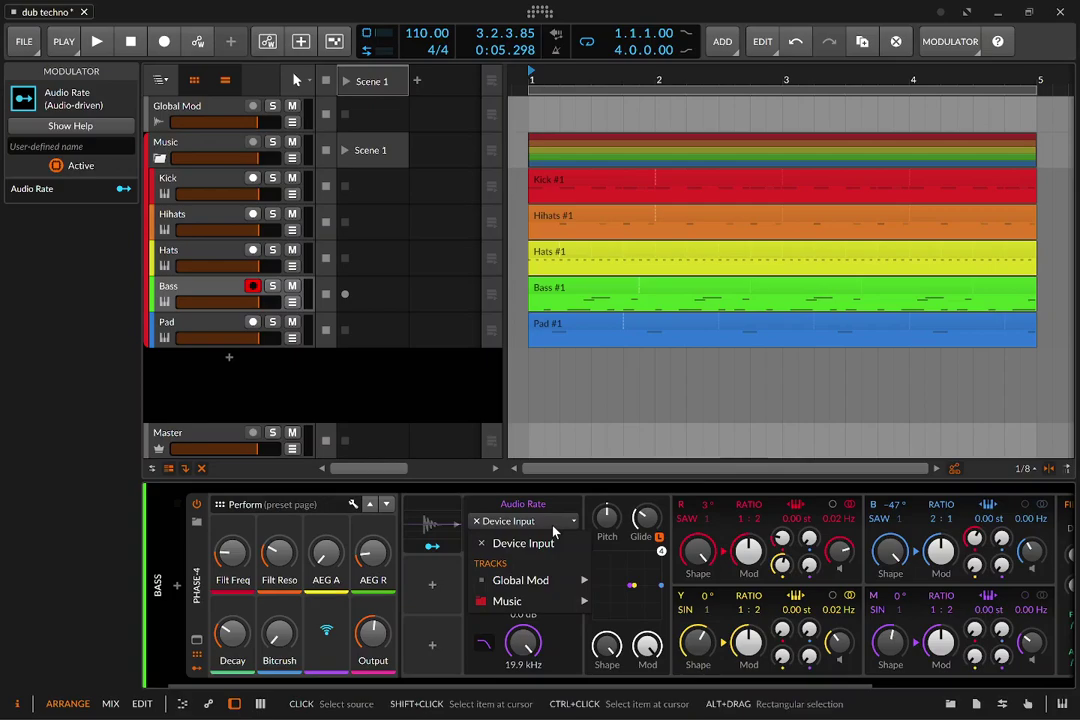
mouse_move(548, 581)
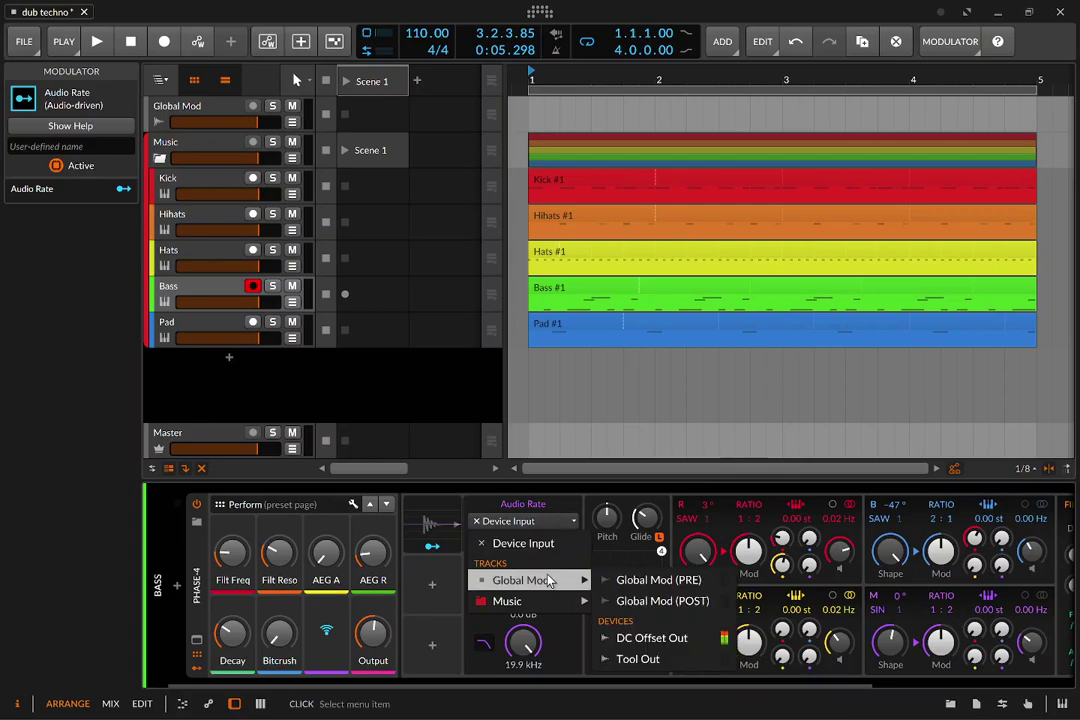
click(689, 646)
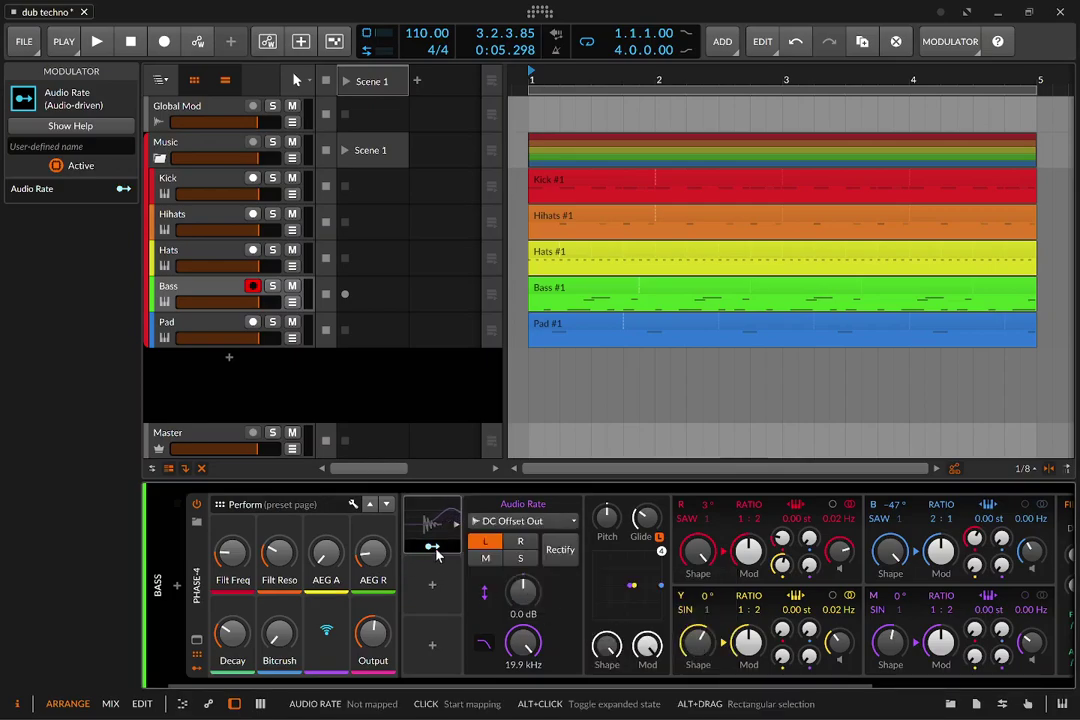
Step: Map the Bass Audio Rate modulator to Filt Freq with an amount of 82.19 and an Exponential response curve
click(432, 547)
drag(231, 553, 231, 455)
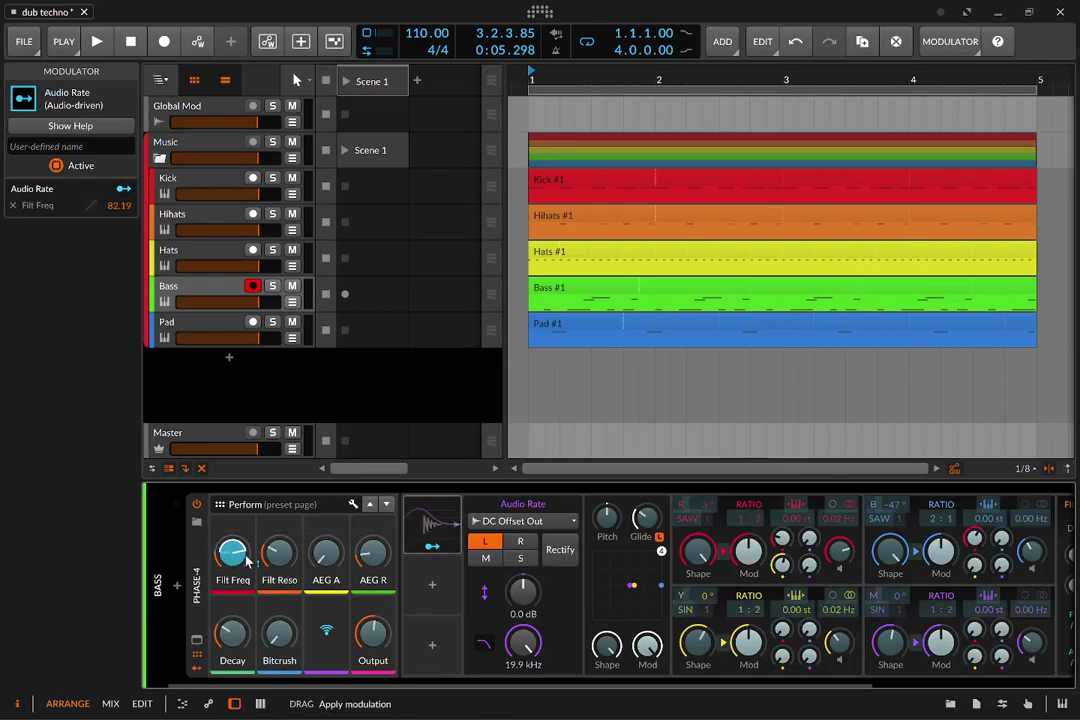
click(432, 522)
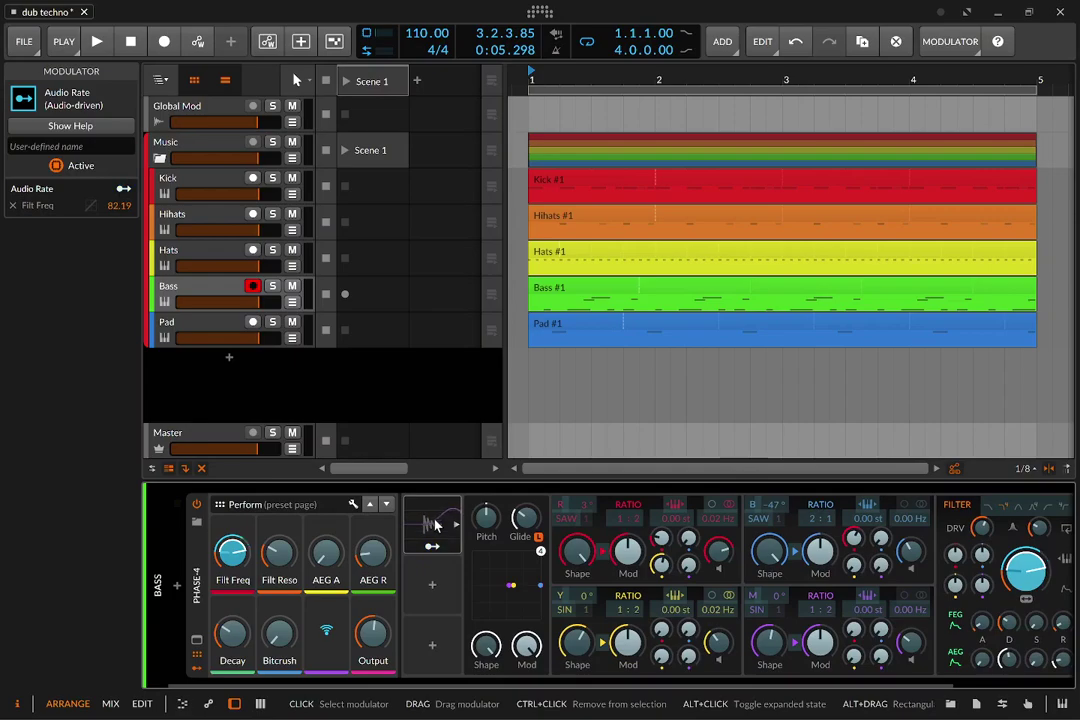
click(435, 524)
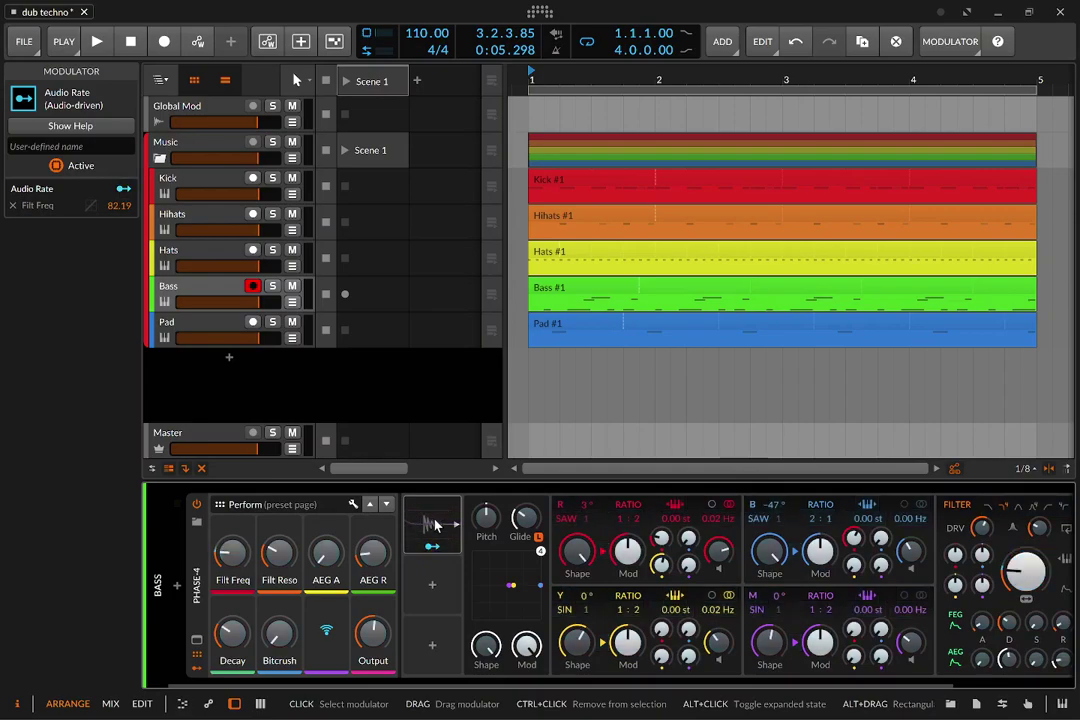
click(96, 208)
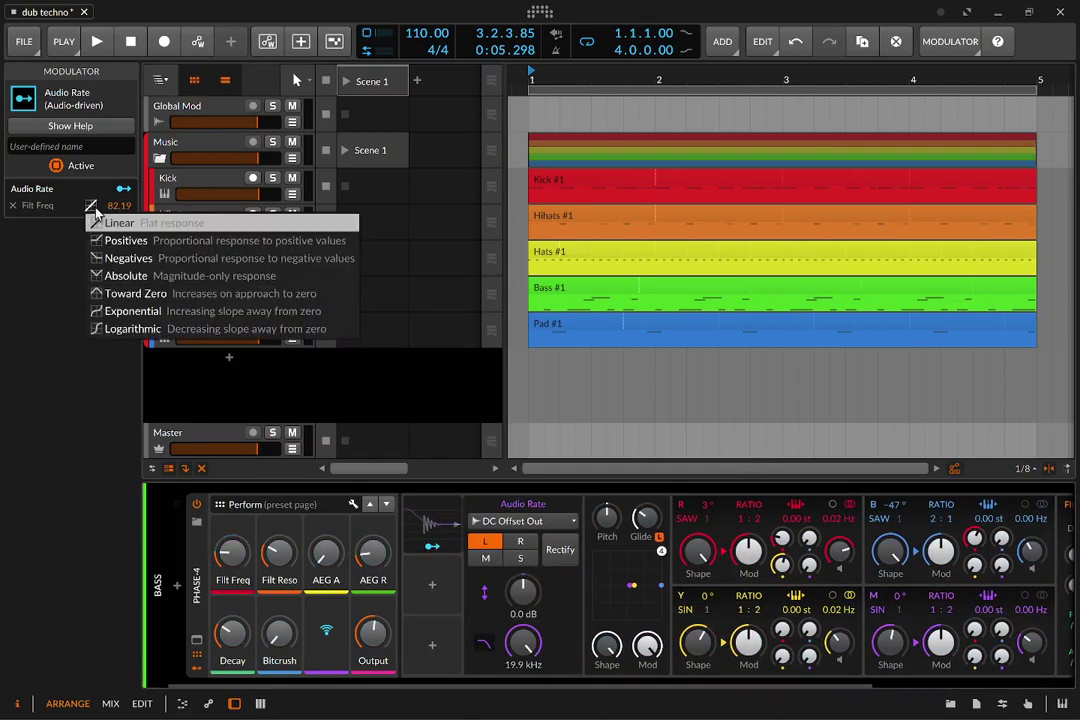
click(132, 311)
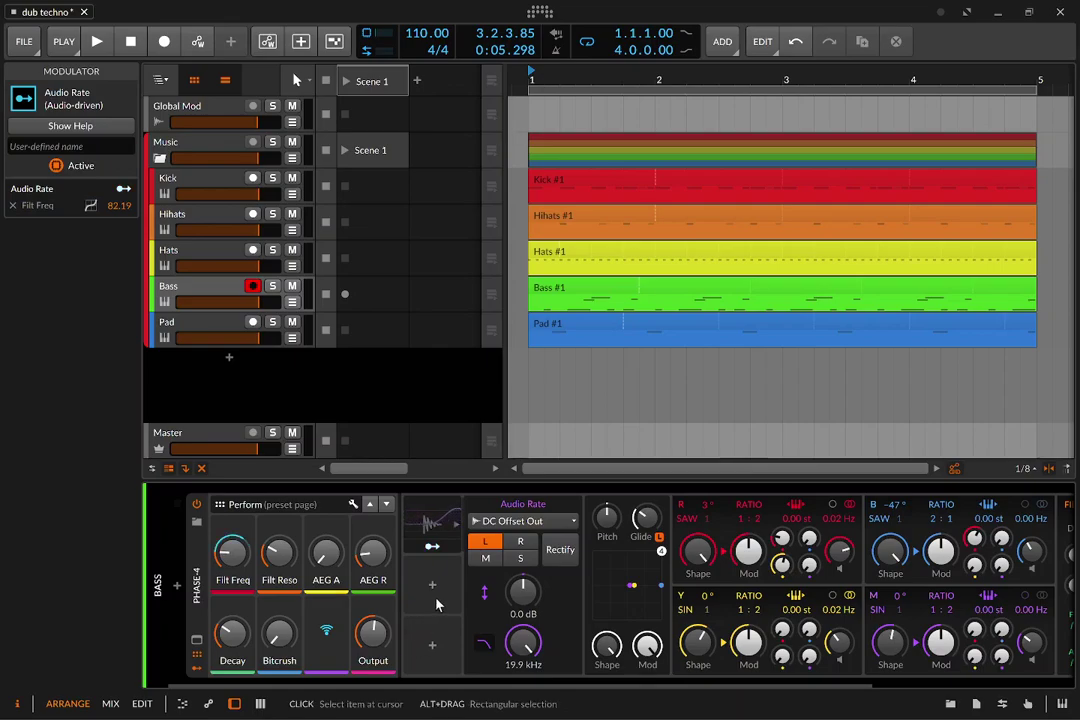
Step: Play the arrangement, set the Bass Audio Rate modulator's gain to +3.0 dB, and stop playback
key(space)
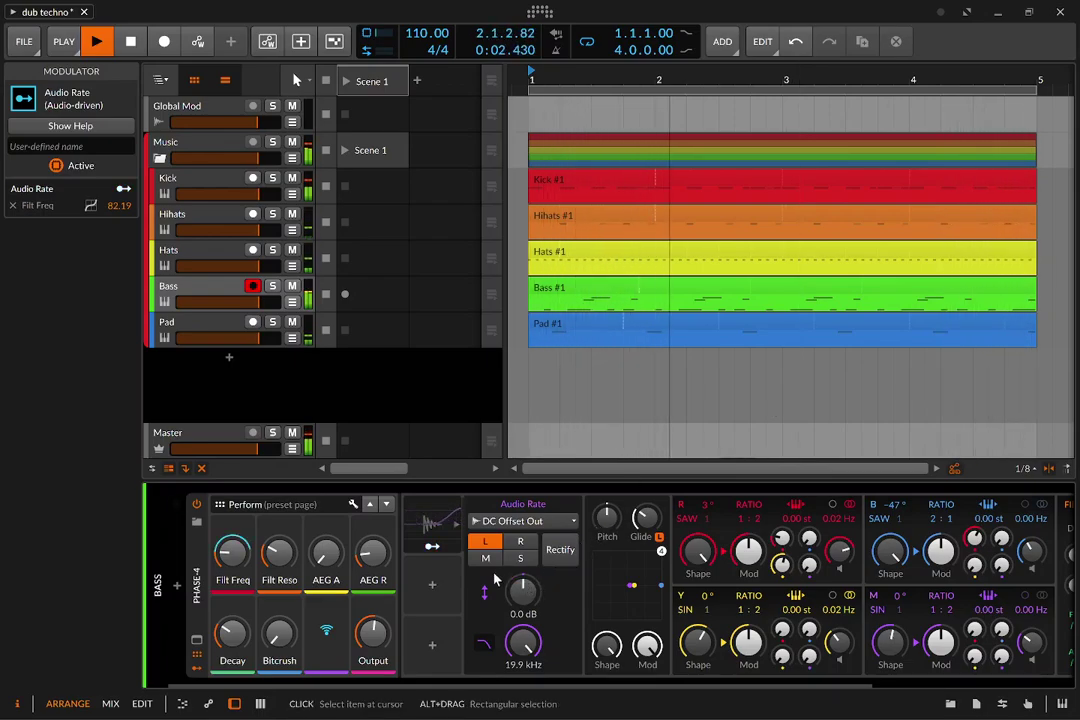
drag(522, 591, 522, 562)
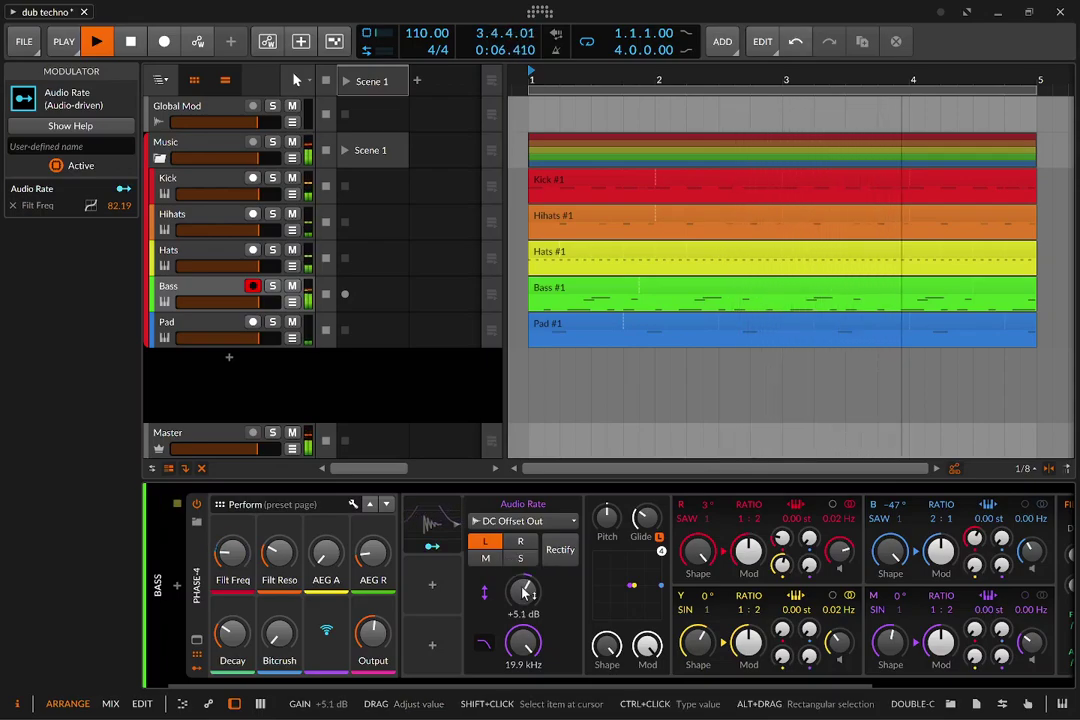
drag(522, 592, 505, 602)
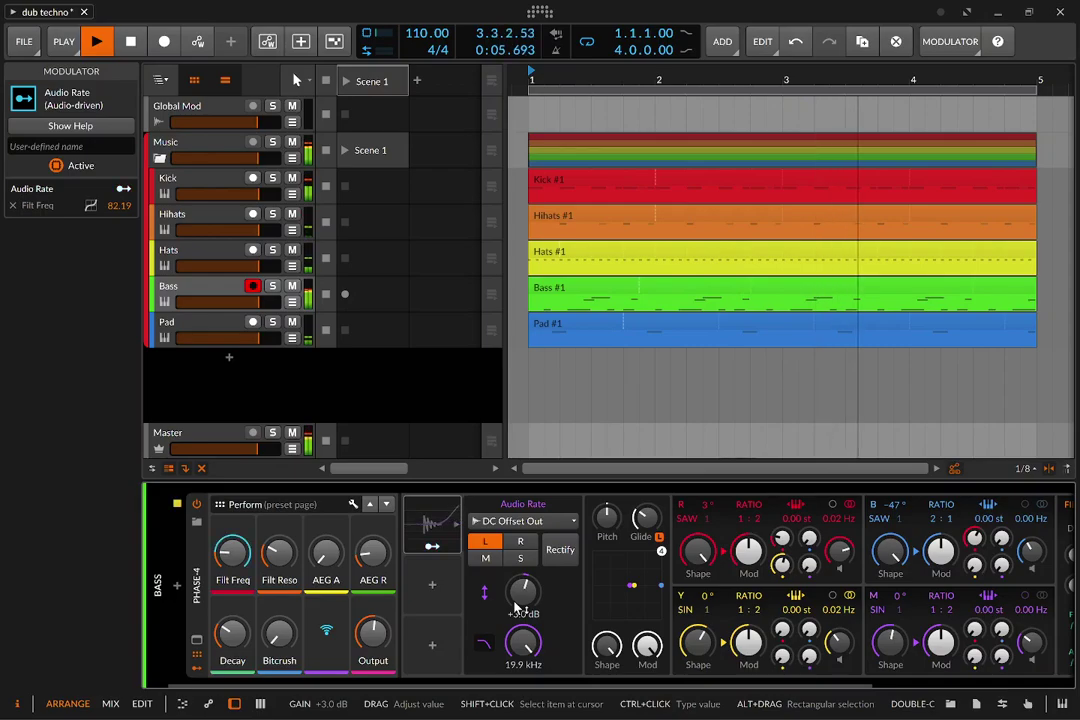
key(space)
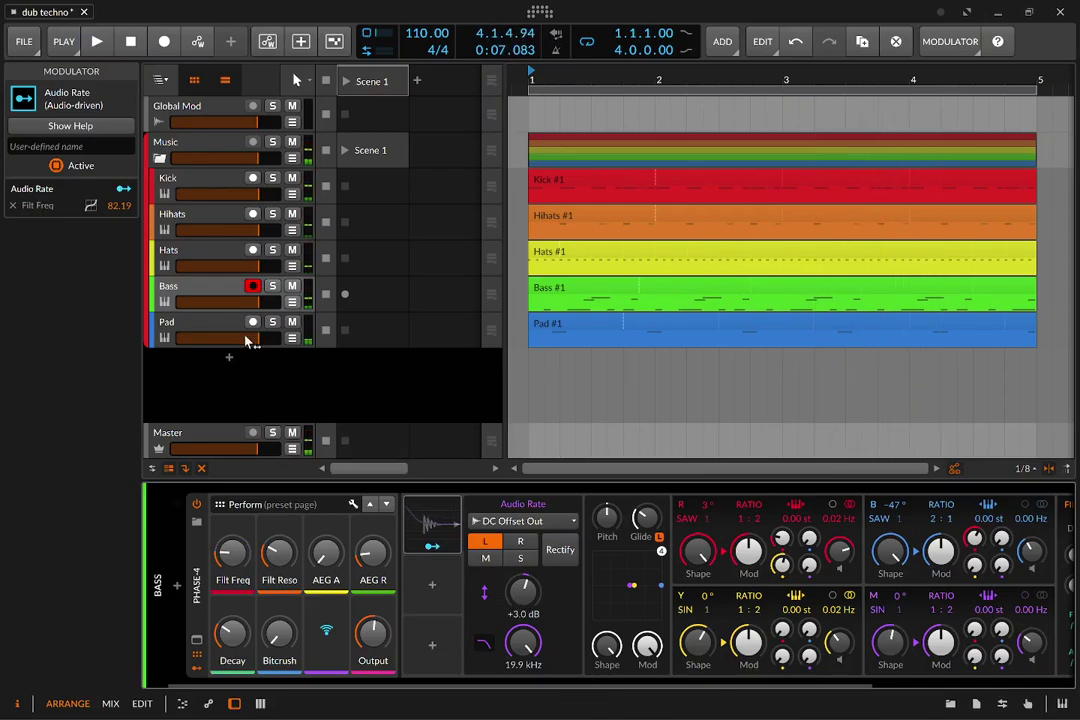
Step: Add an Audio Rate modulator to the Pad track's FM-4 and expand its settings
click(205, 333)
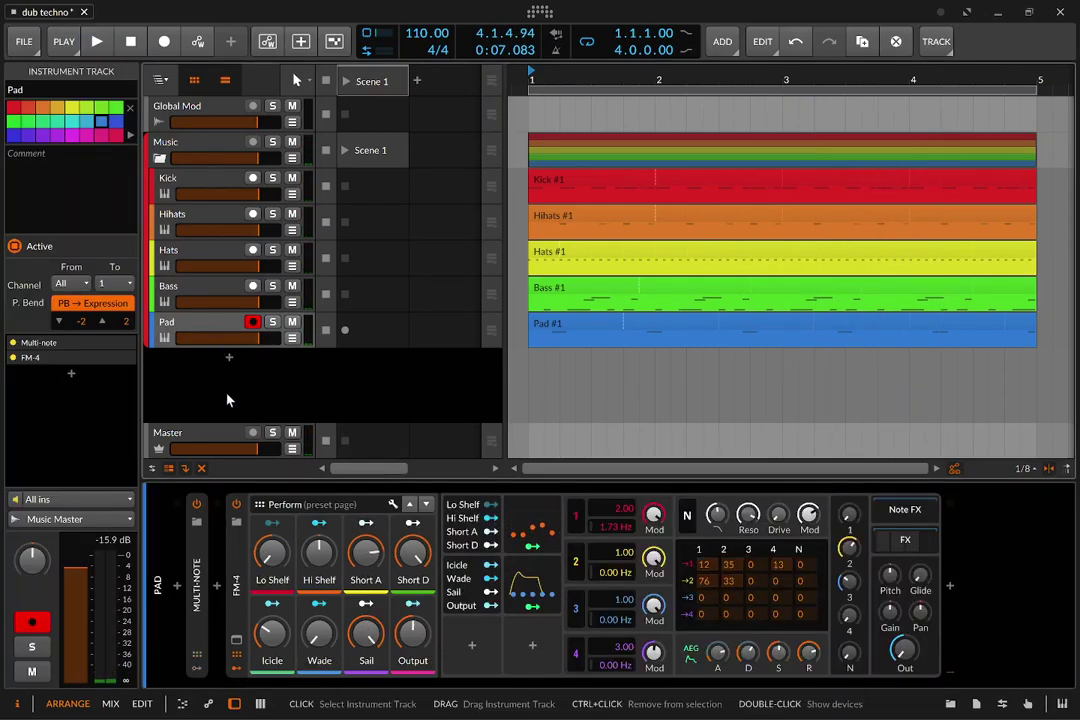
click(472, 656)
text(rat)
key(Return)
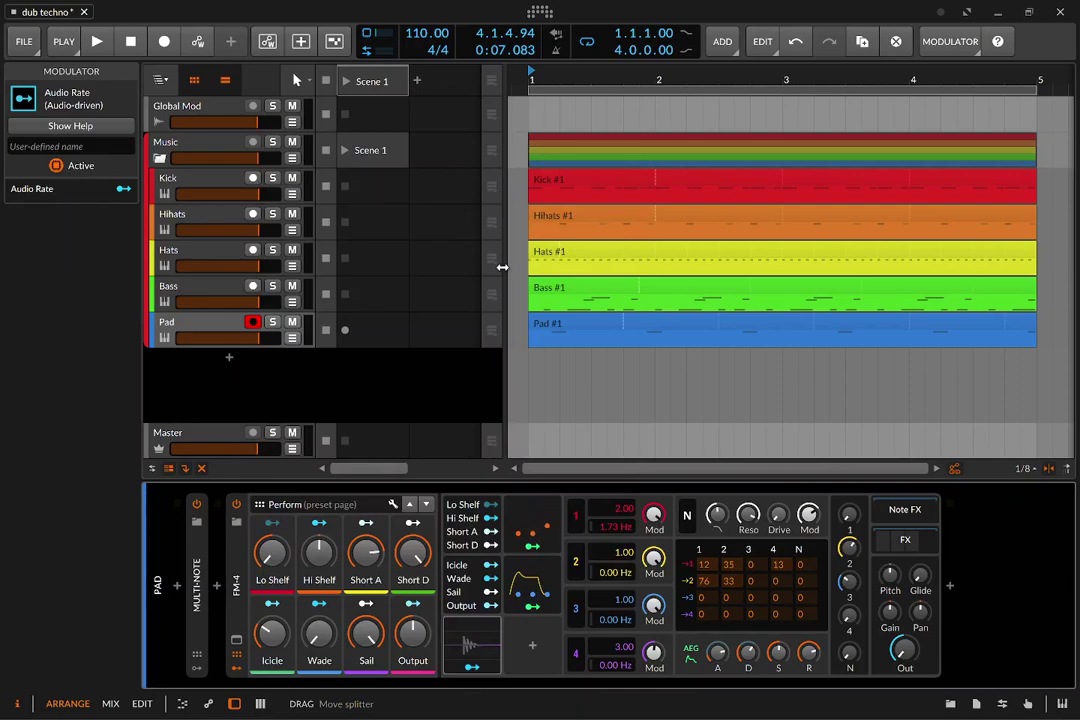
click(472, 645)
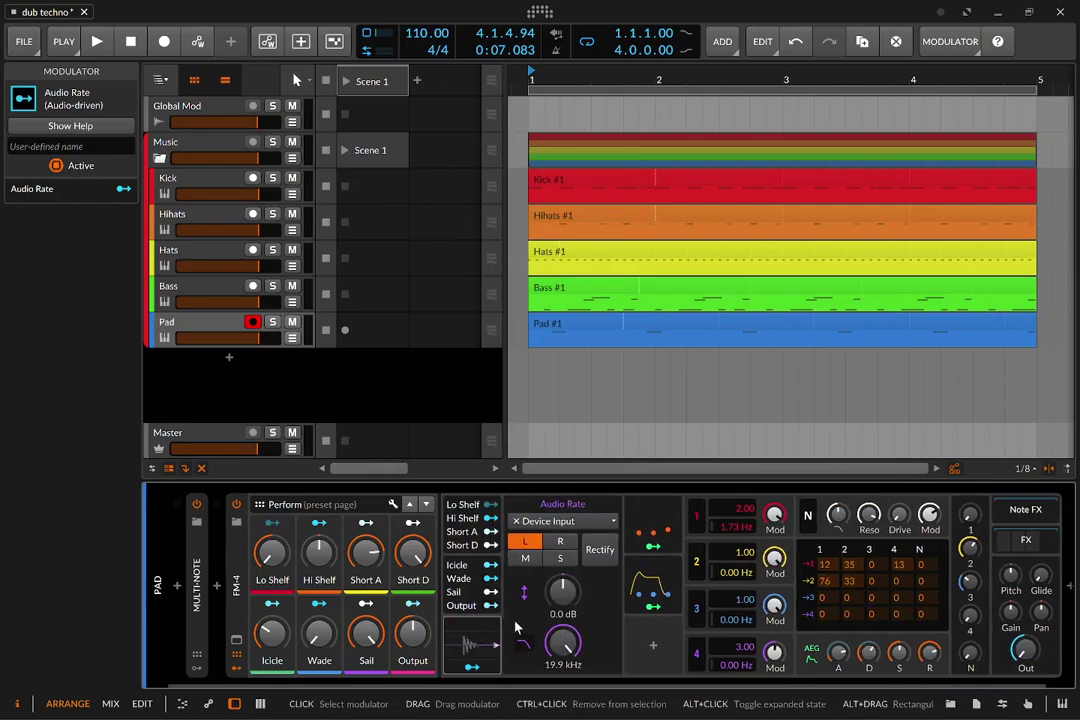
Step: Set the source of the Pad track's Audio Rate modulator to DC Offset Out from the Global Mod track
click(564, 521)
mouse_move(580, 580)
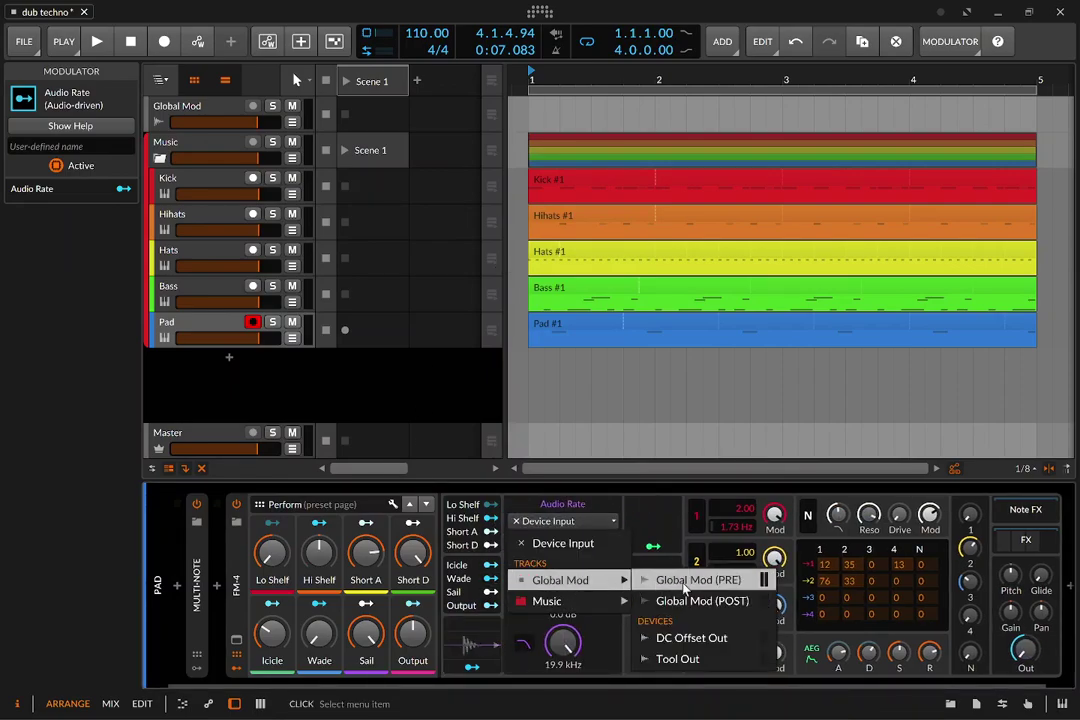
click(688, 638)
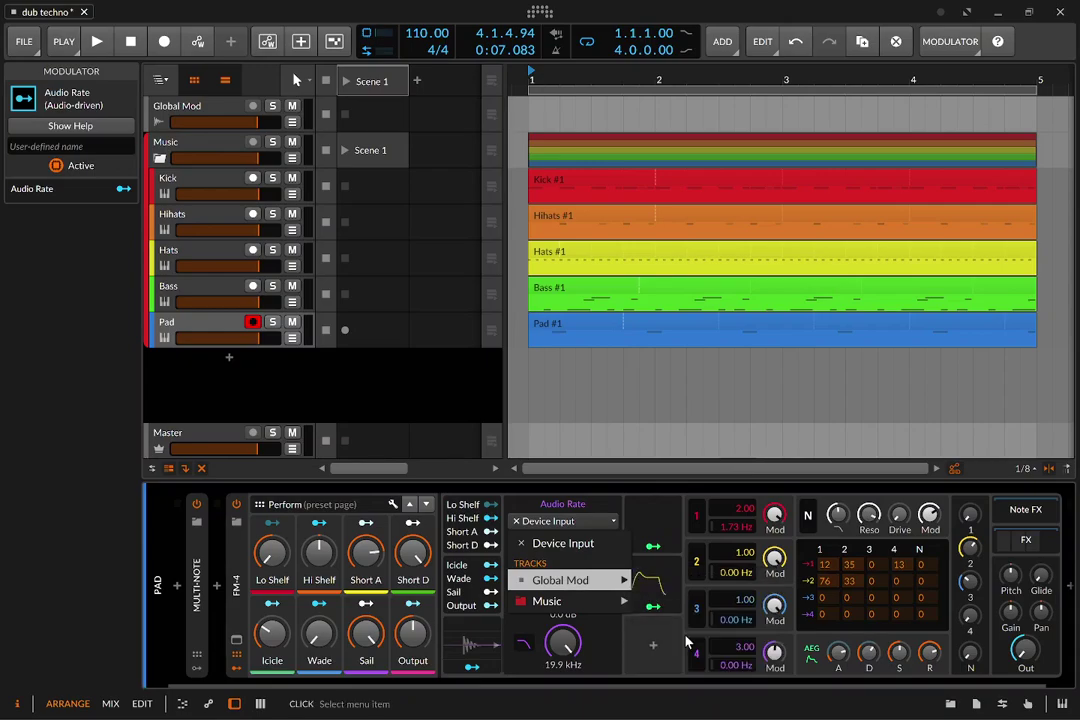
Step: Map the Pad's Audio Rate modulator to Wade and raise the modulation amount to 1.000 during playback
click(472, 668)
drag(319, 632, 319, 600)
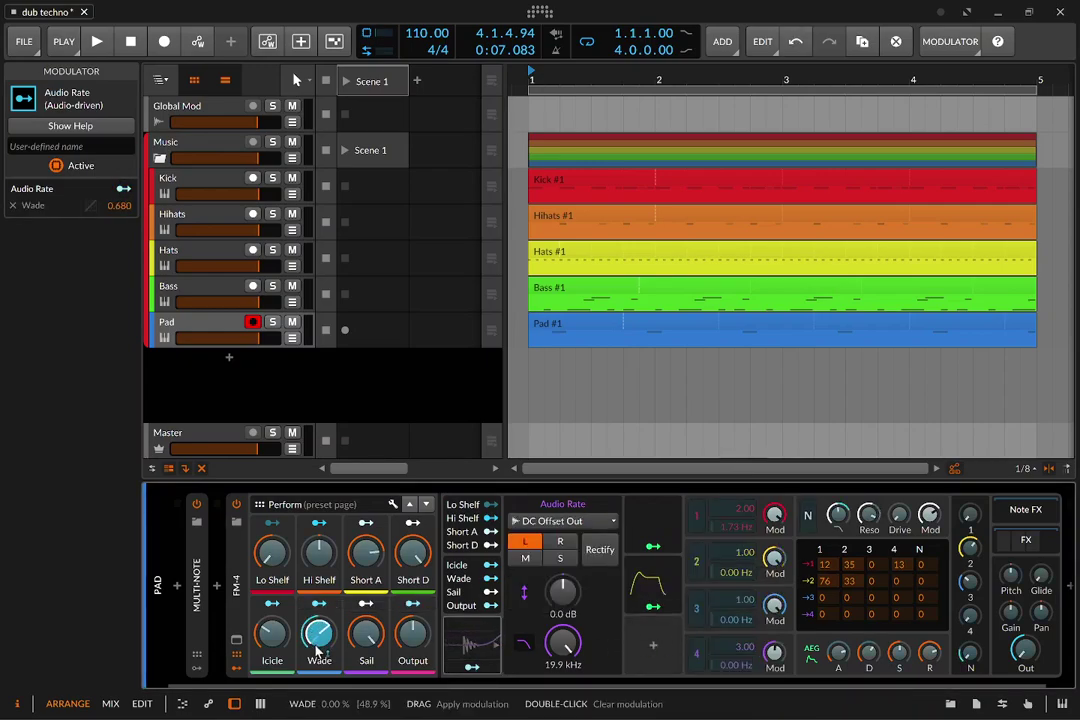
key(space)
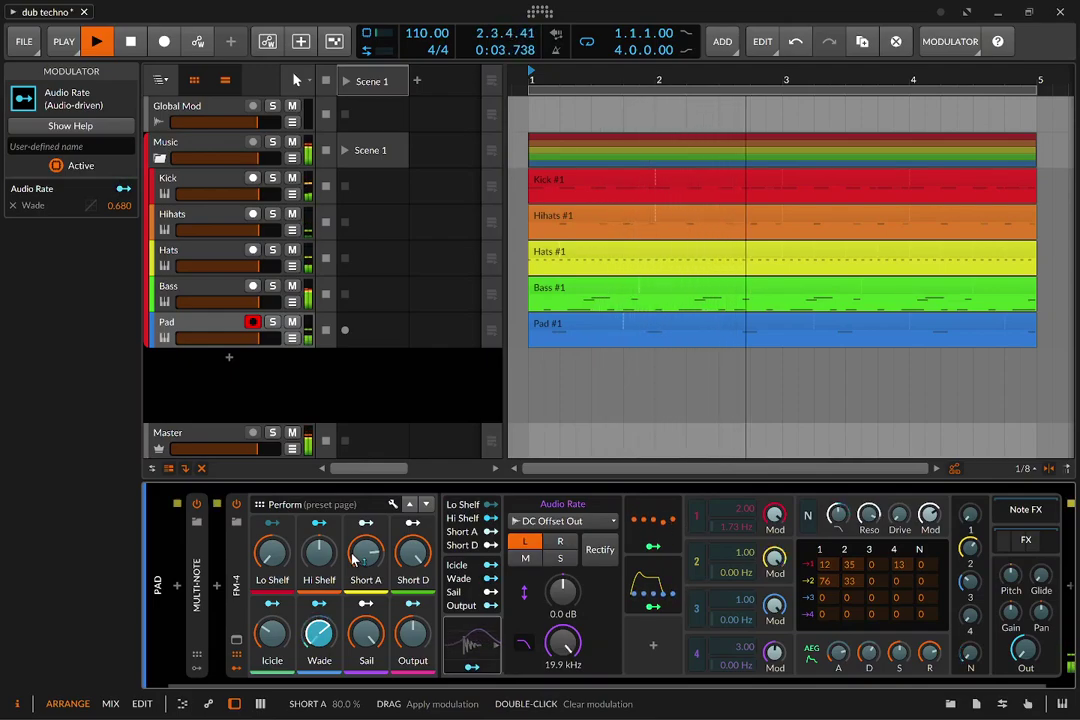
mouse_move(325, 648)
mouse_down()
mouse_move(325, 625)
mouse_move(325, 635)
mouse_up()
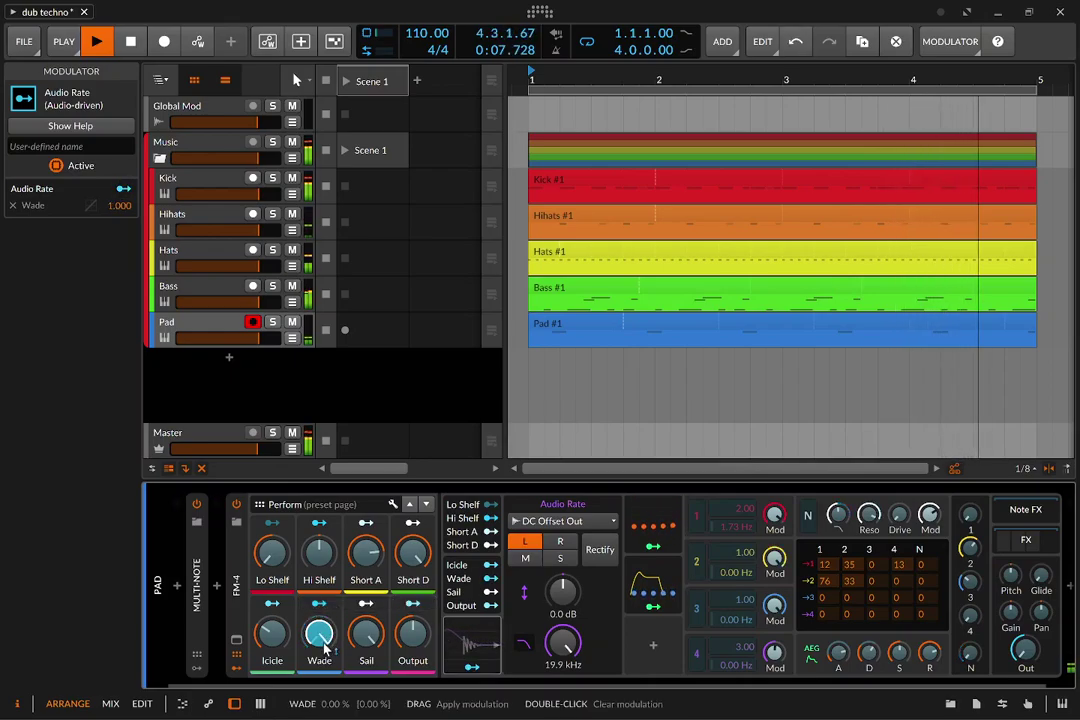
Step: Solo the Pad track to listen to its modulation, stop playback and unsolo the track
click(272, 322)
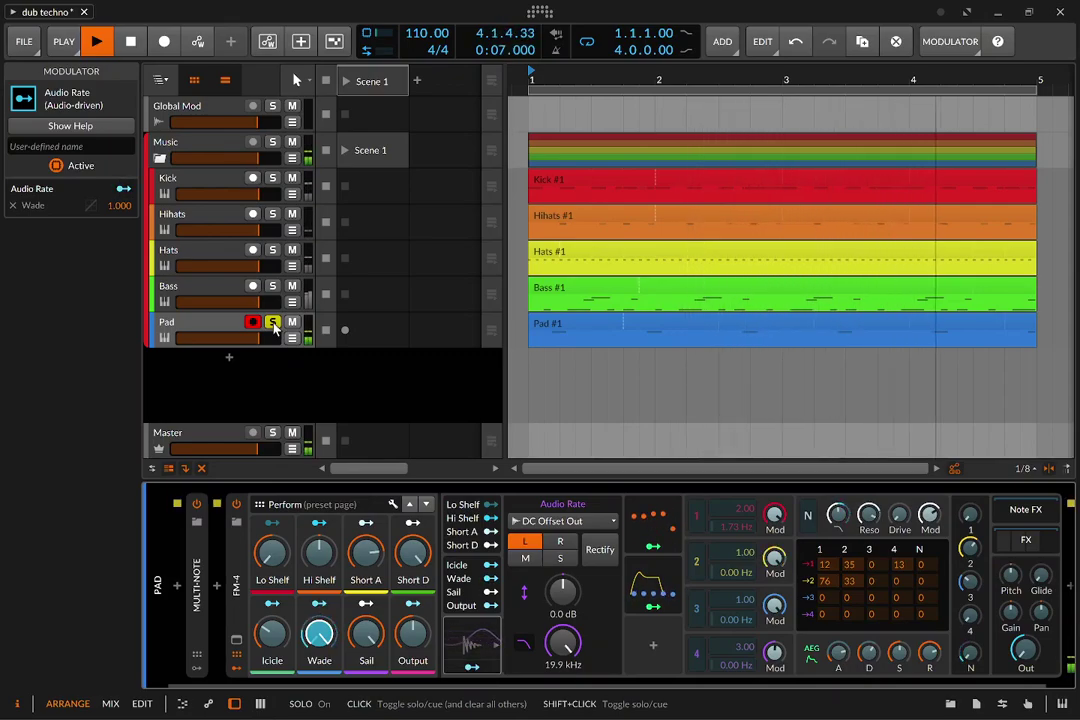
key(space)
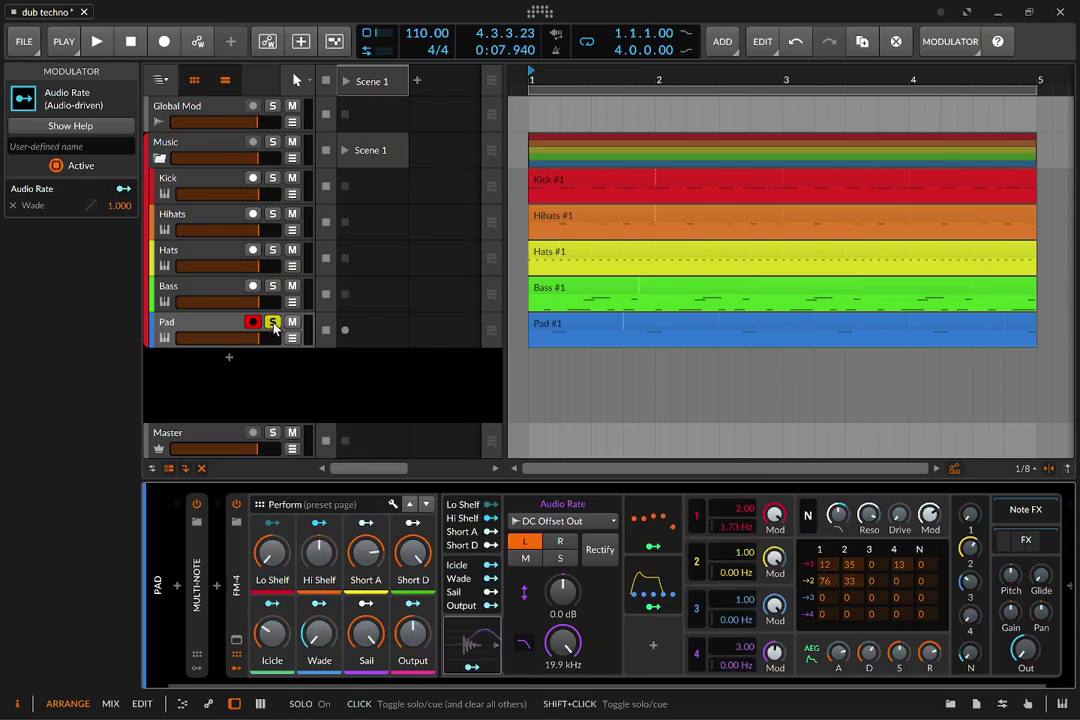
click(274, 326)
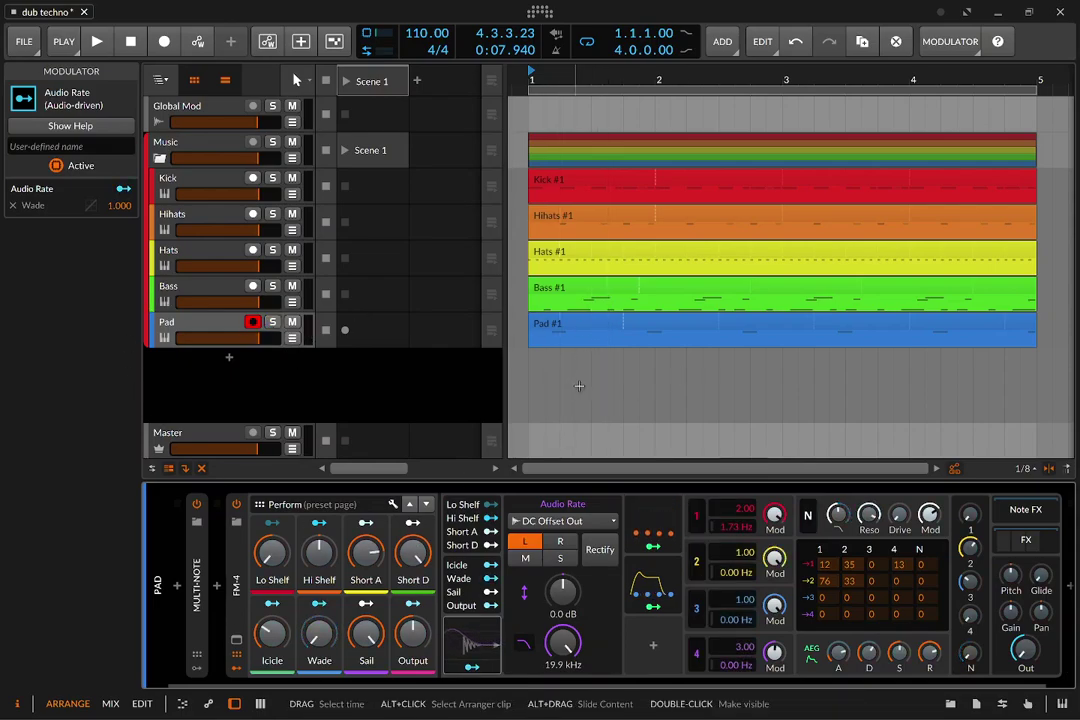
Step: Show the Global Mod track's devices and expand the settings of the Classic LFO on DC Offset
click(214, 117)
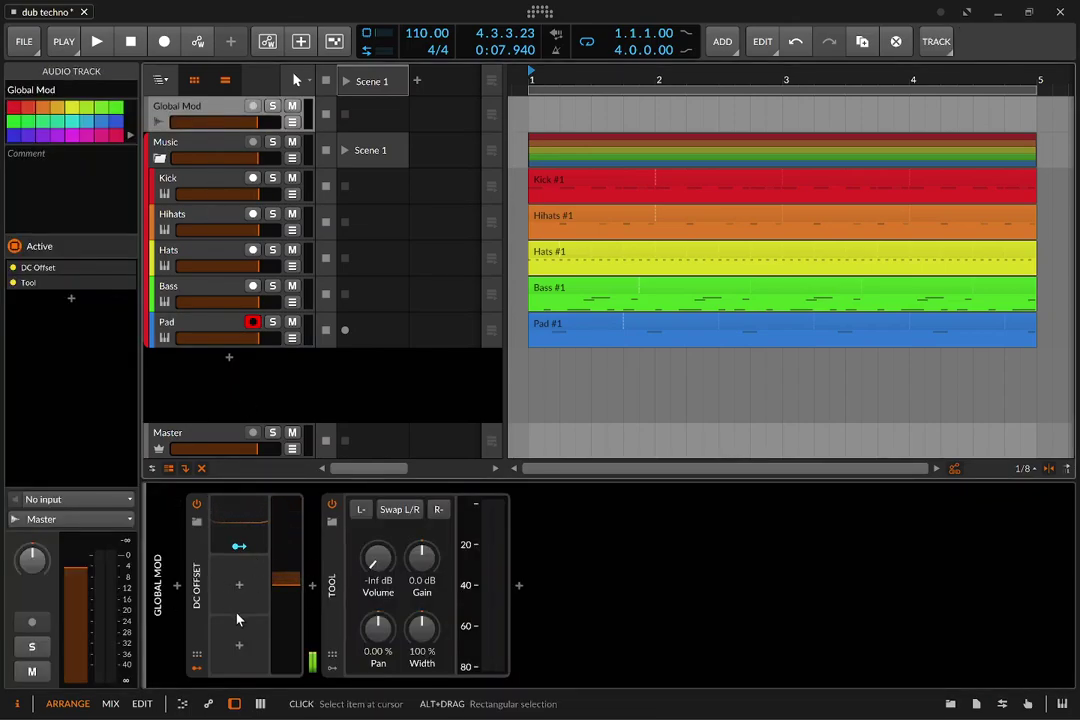
click(243, 520)
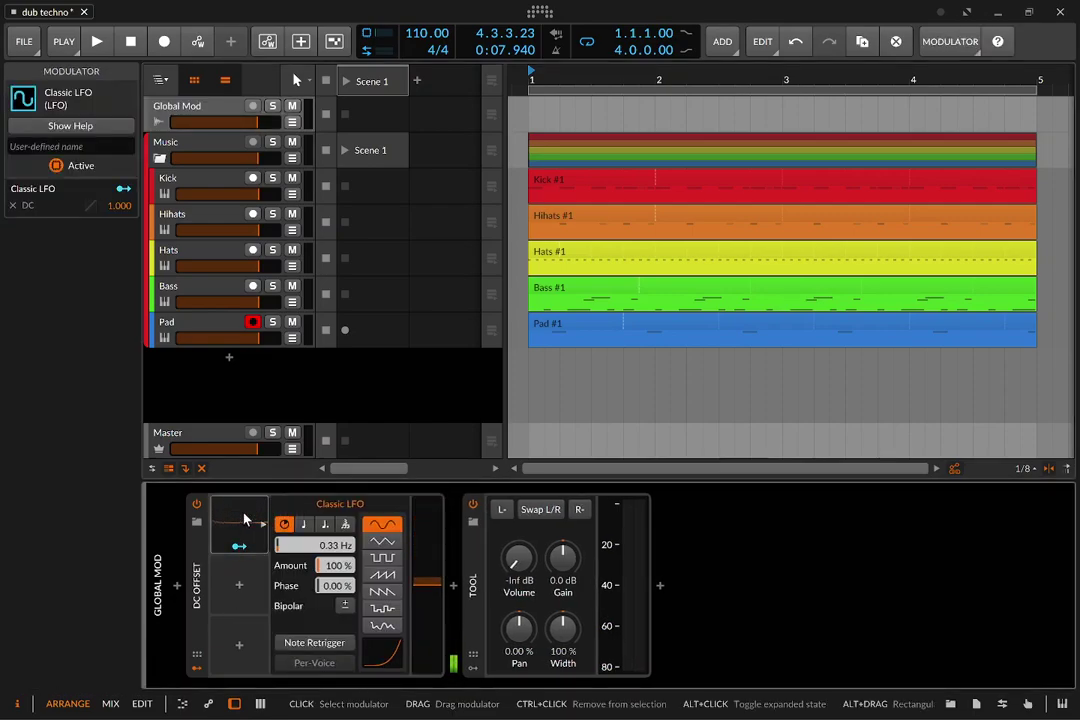
Step: Insert an FX Grid between DC Offset and Tool on the Global Mod track, and remove it
click(454, 588)
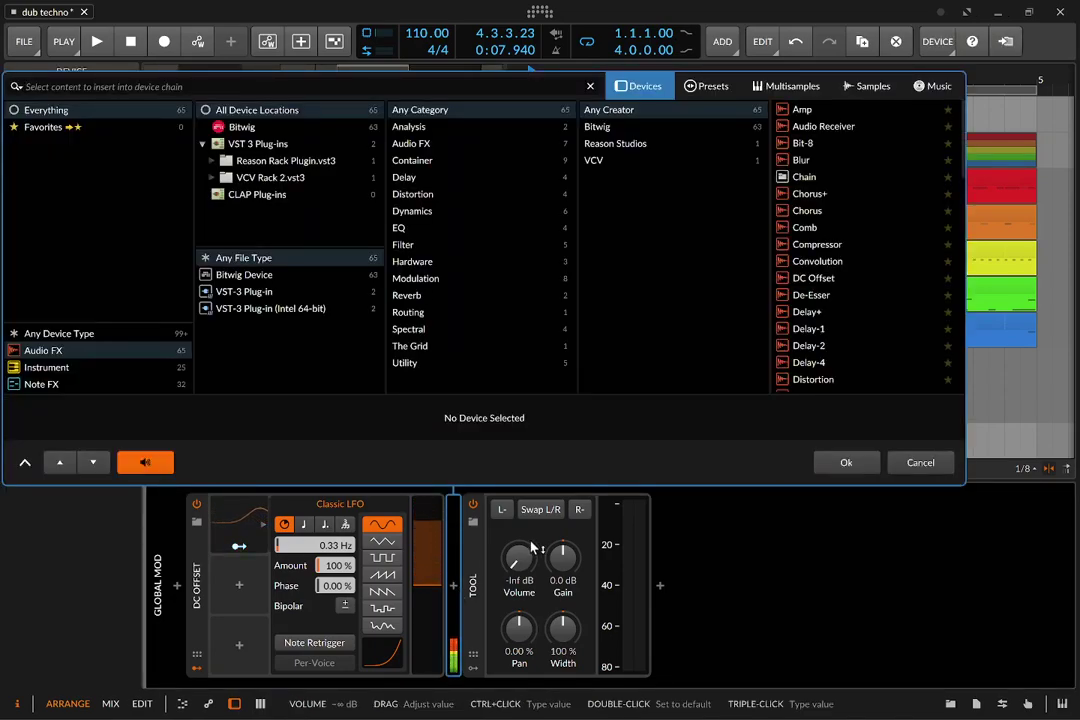
text(fx)
key(Down)
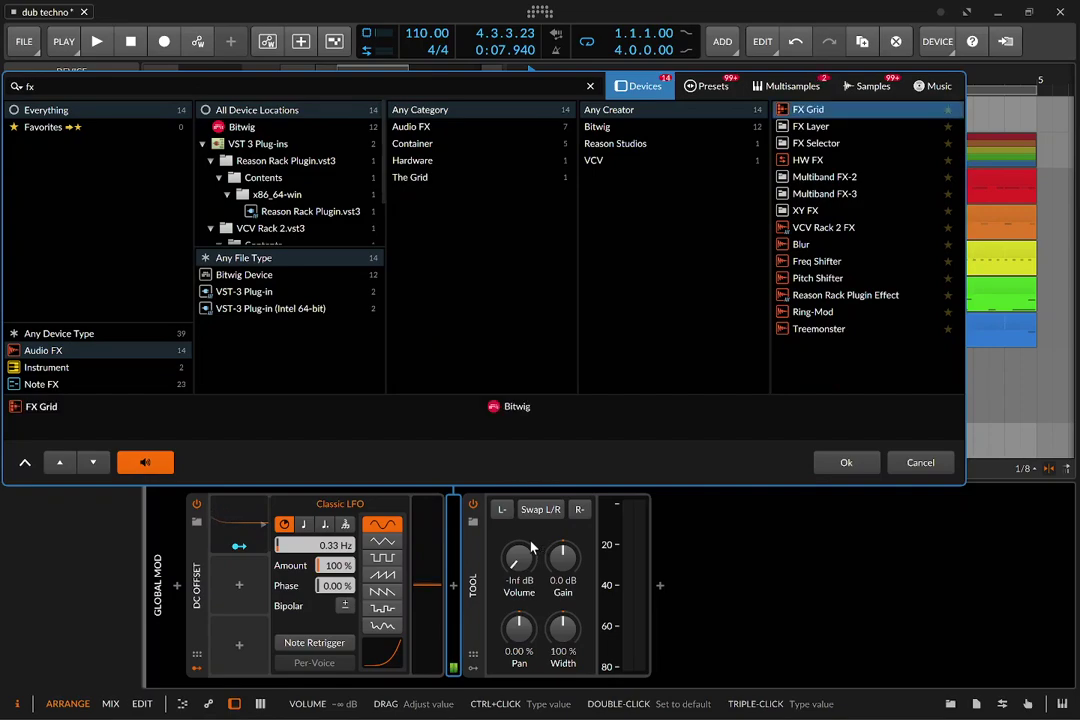
key(Return)
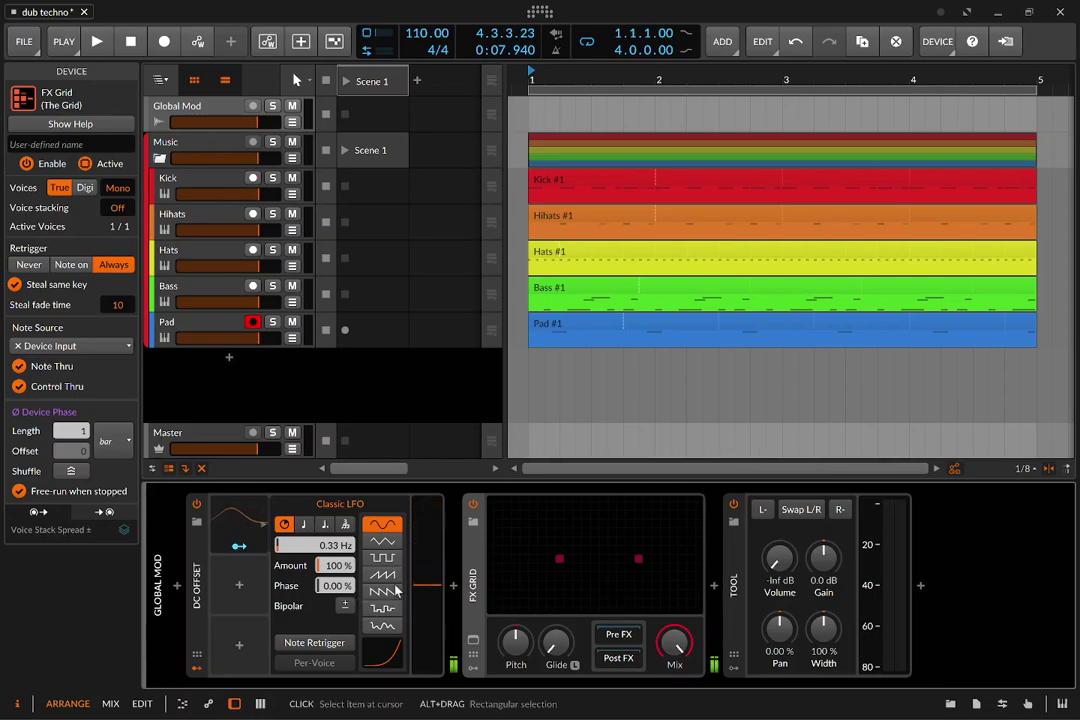
key(Delete)
Step: Try a Delay-1 device between DC Offset and Tool with its low cut frequency at 19.4 Hz, and remove it
click(453, 585)
text(de)
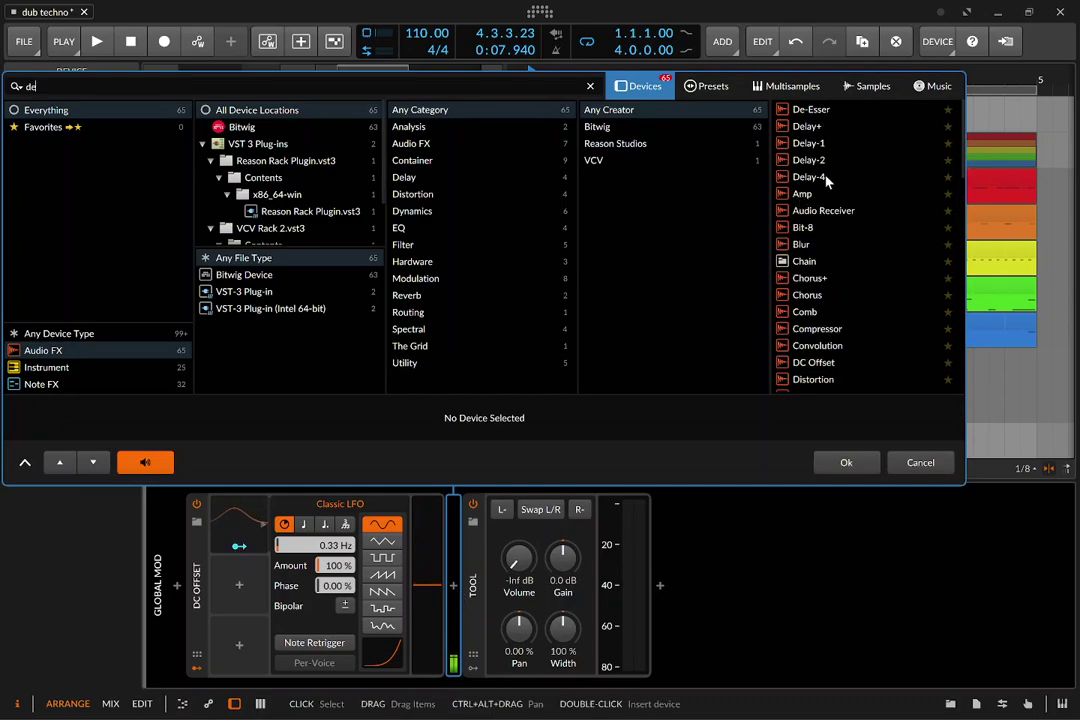
click(815, 143)
click(846, 462)
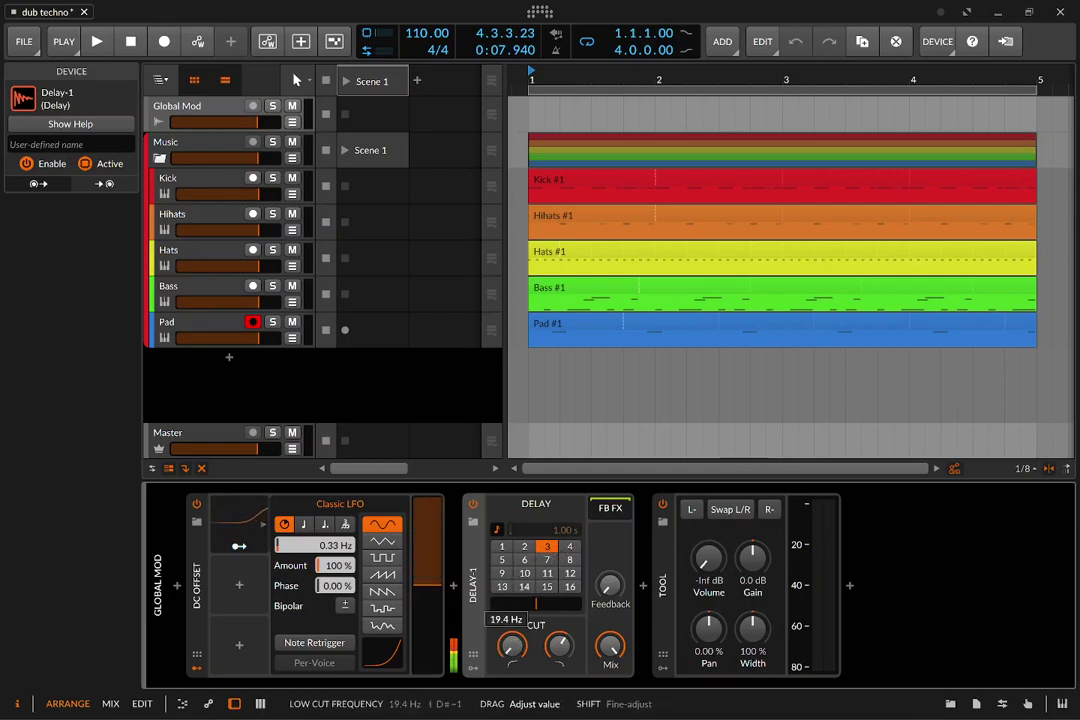
drag(507, 648, 507, 645)
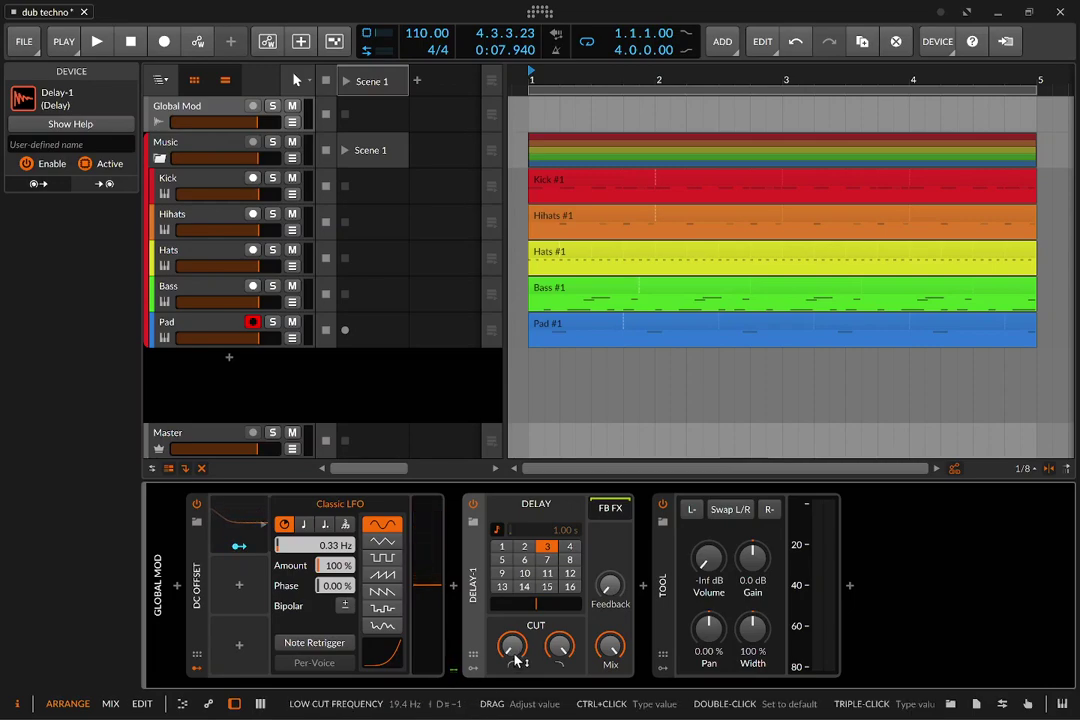
key(Delete)
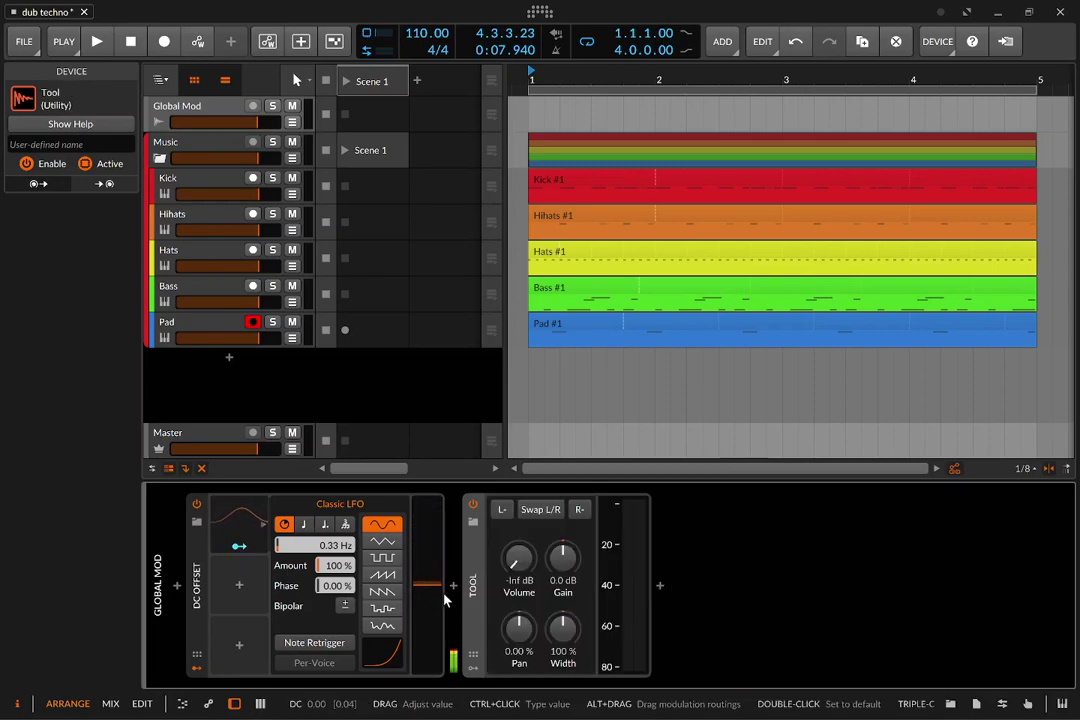
Step: Add an FX Grid device between DC Offset and Tool in the Global Mod device chain
click(452, 592)
text(gr)
key(Down)
key(Return)
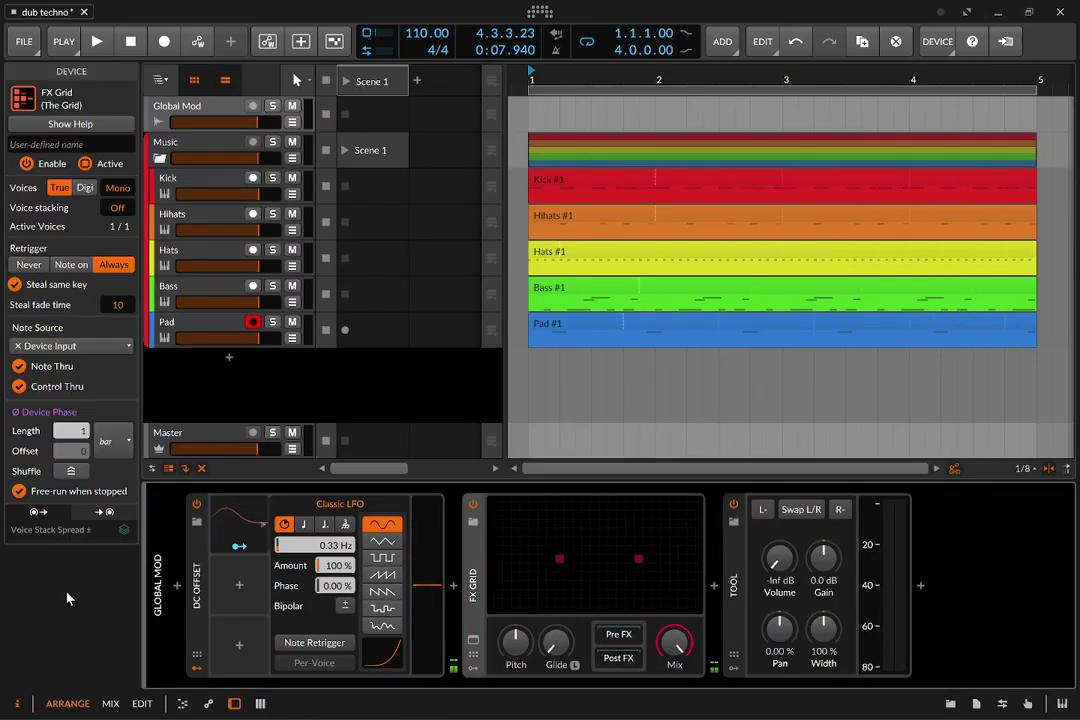
Step: Open the FX Grid's patch editor and insert a Mod Delay module into the connection between Audio In and Audio Out
double_click(640, 564)
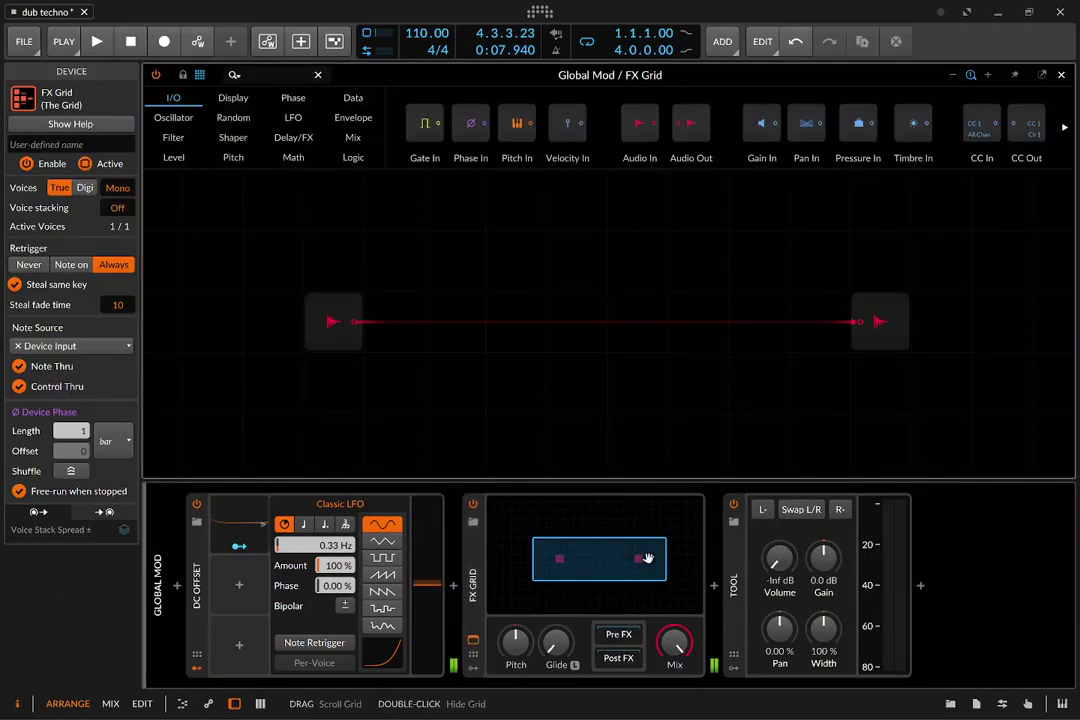
click(289, 140)
mouse_move(490, 152)
mouse_down()
mouse_move(410, 282)
mouse_move(362, 318)
mouse_up()
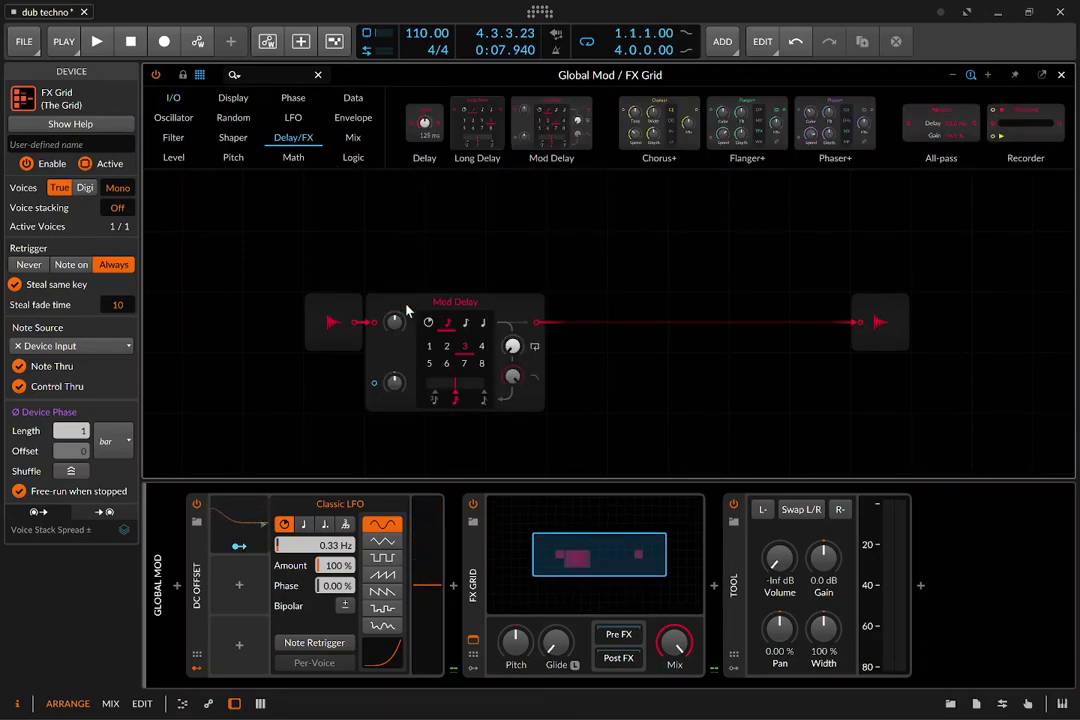
Step: Space the Mod Delay and Audio Out modules closer together in the FX Grid patch and close the patch editor
drag(506, 308, 567, 308)
drag(899, 311, 716, 311)
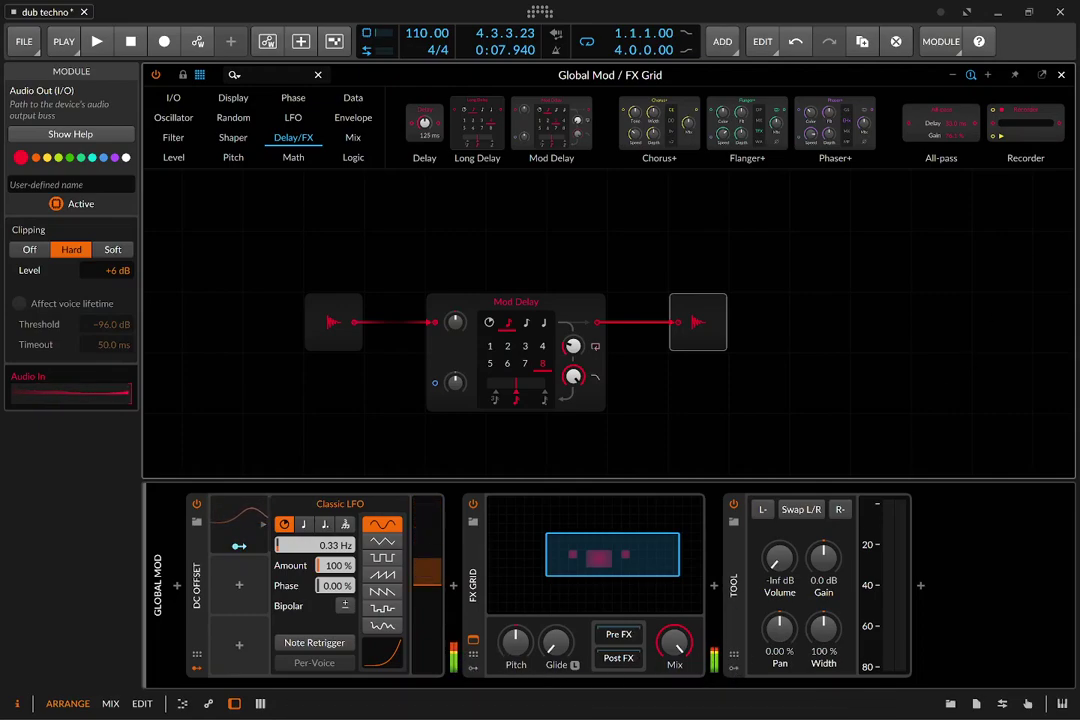
click(1062, 75)
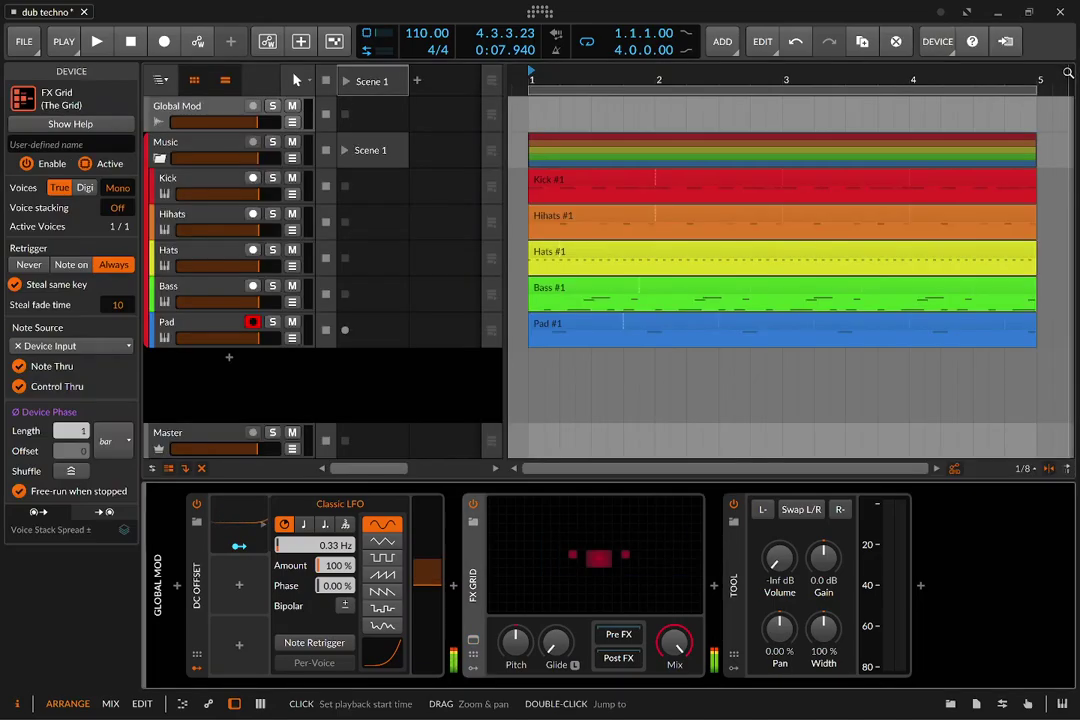
Step: Set the source of the Pad track's Audio Rate modulator to FX Grid Out from the Global Mod track
click(210, 326)
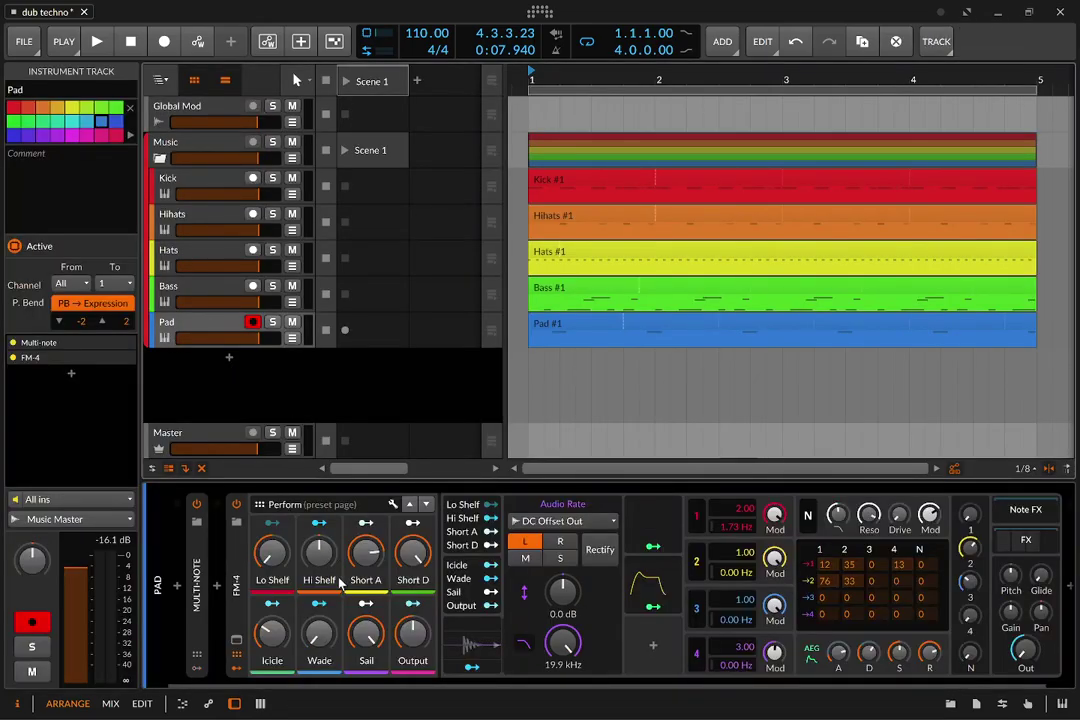
click(568, 523)
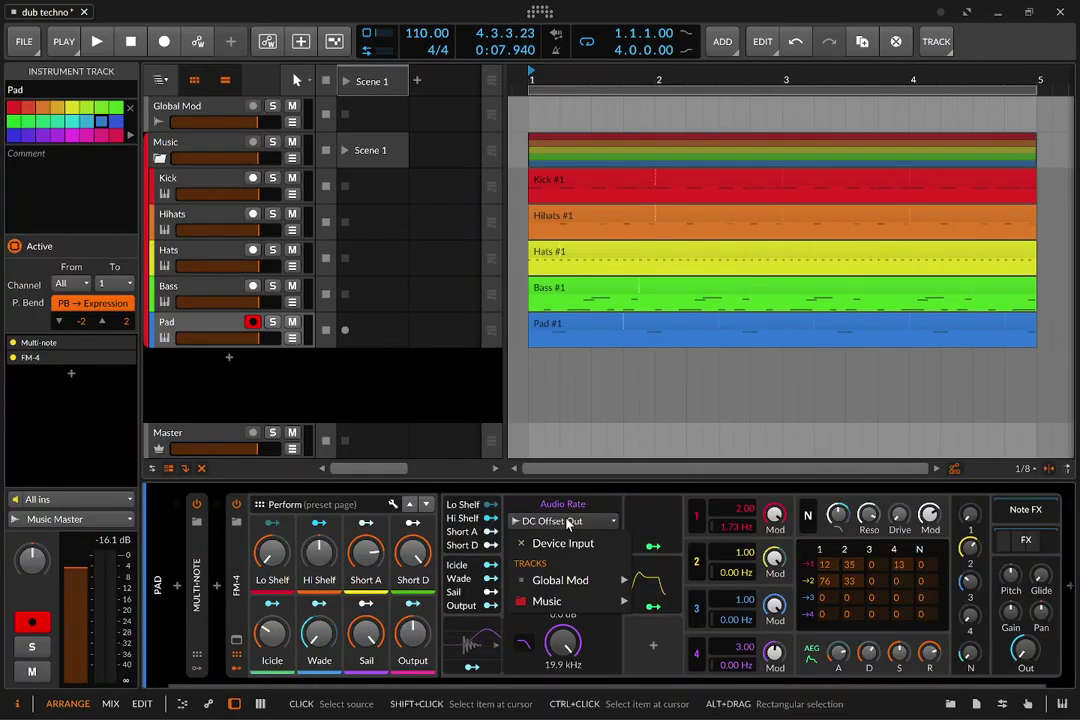
mouse_move(565, 580)
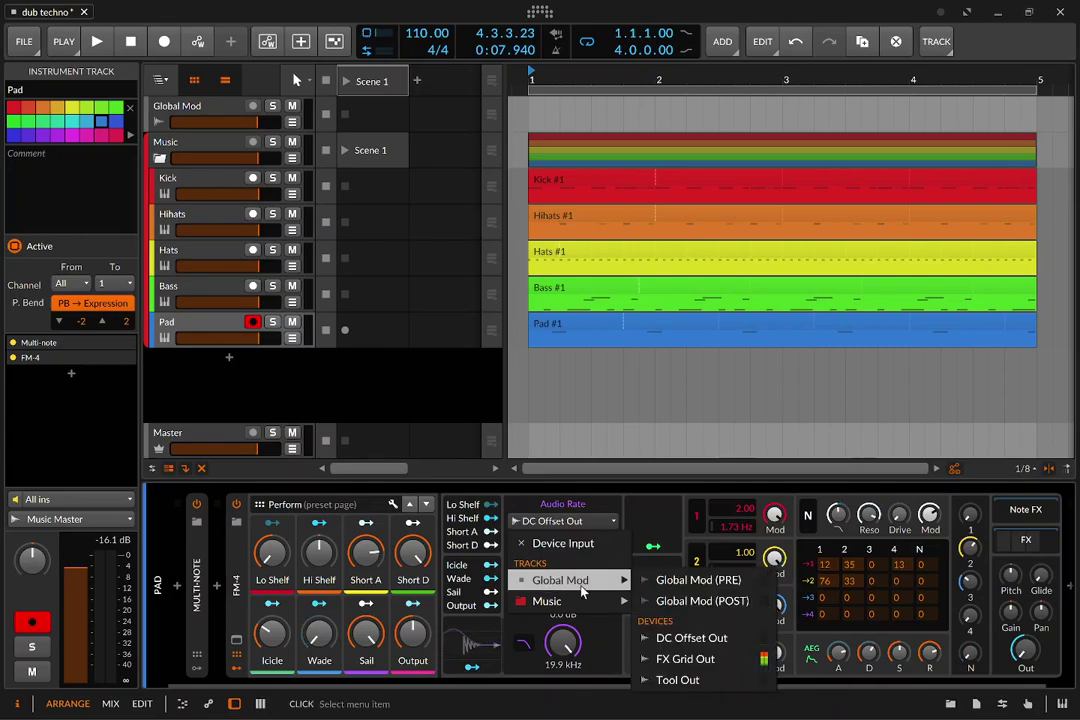
click(725, 661)
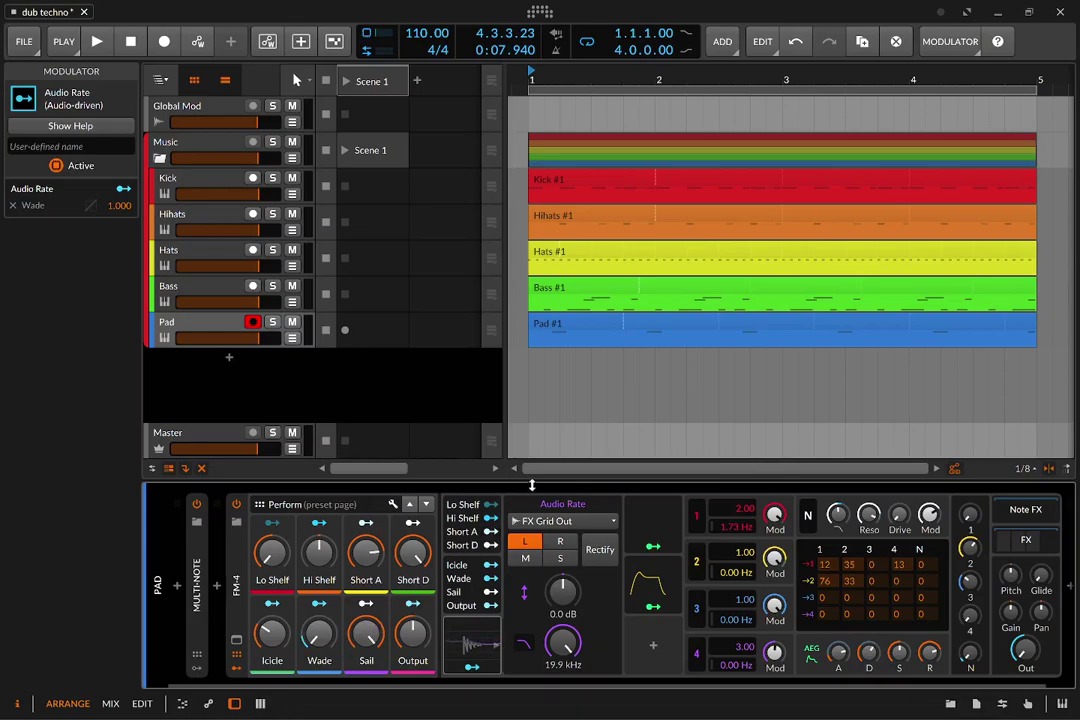
Step: Play the arrangement from the start and compare the Audio Rate modulators on the Bass and Pad tracks
click(529, 381)
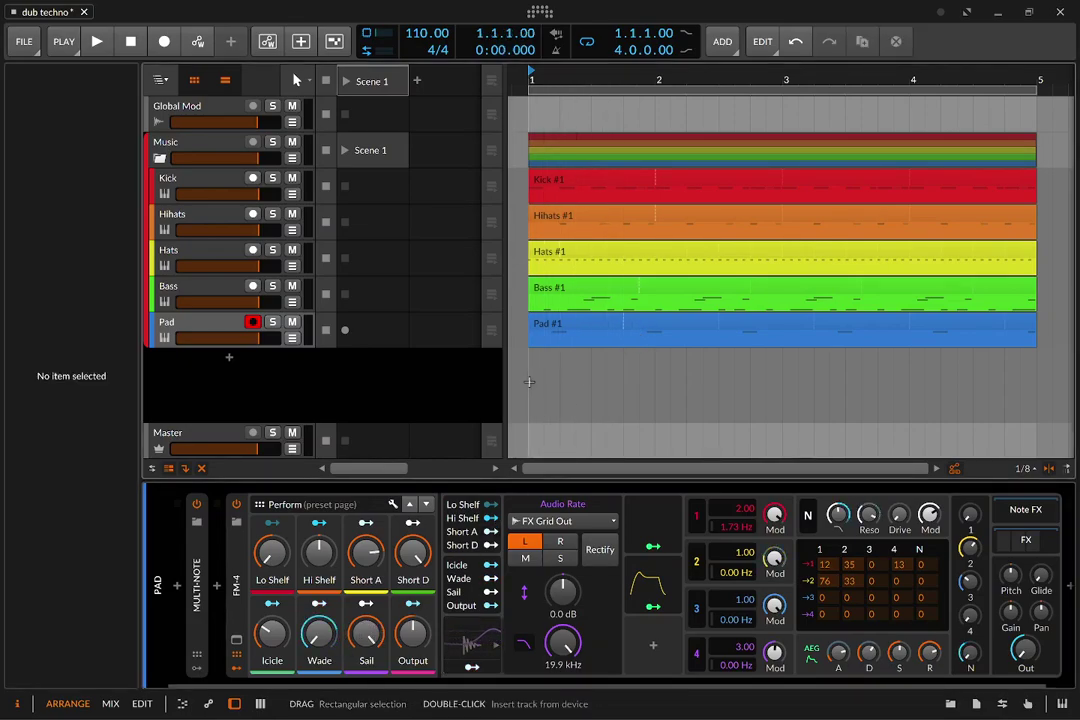
key(space)
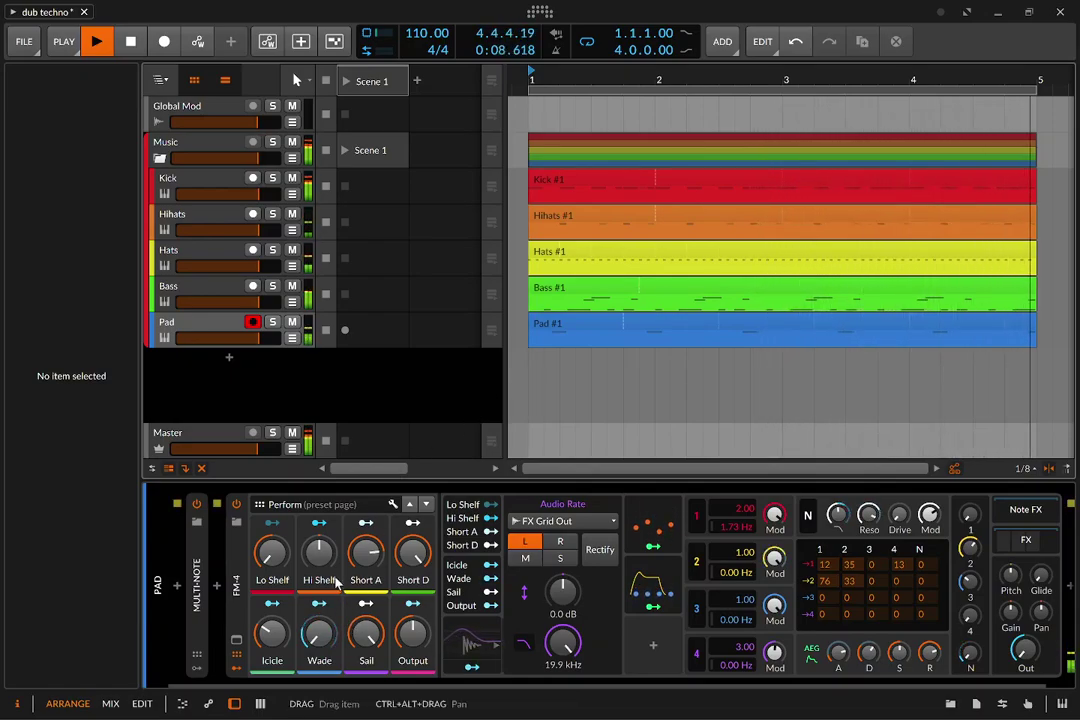
click(219, 296)
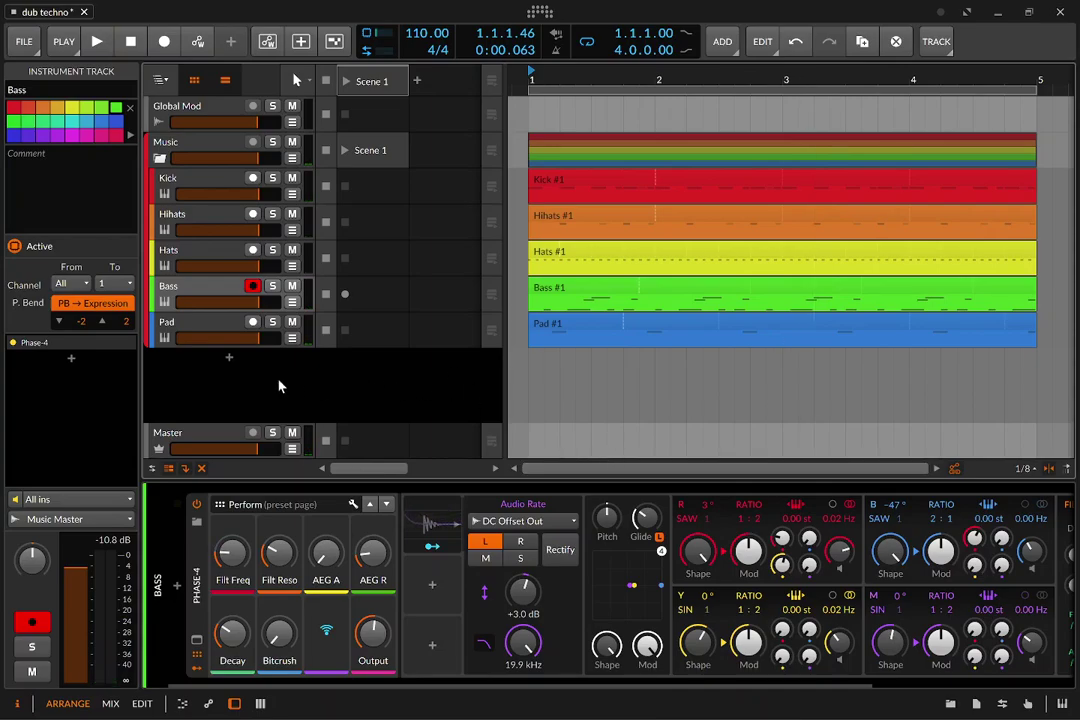
click(210, 323)
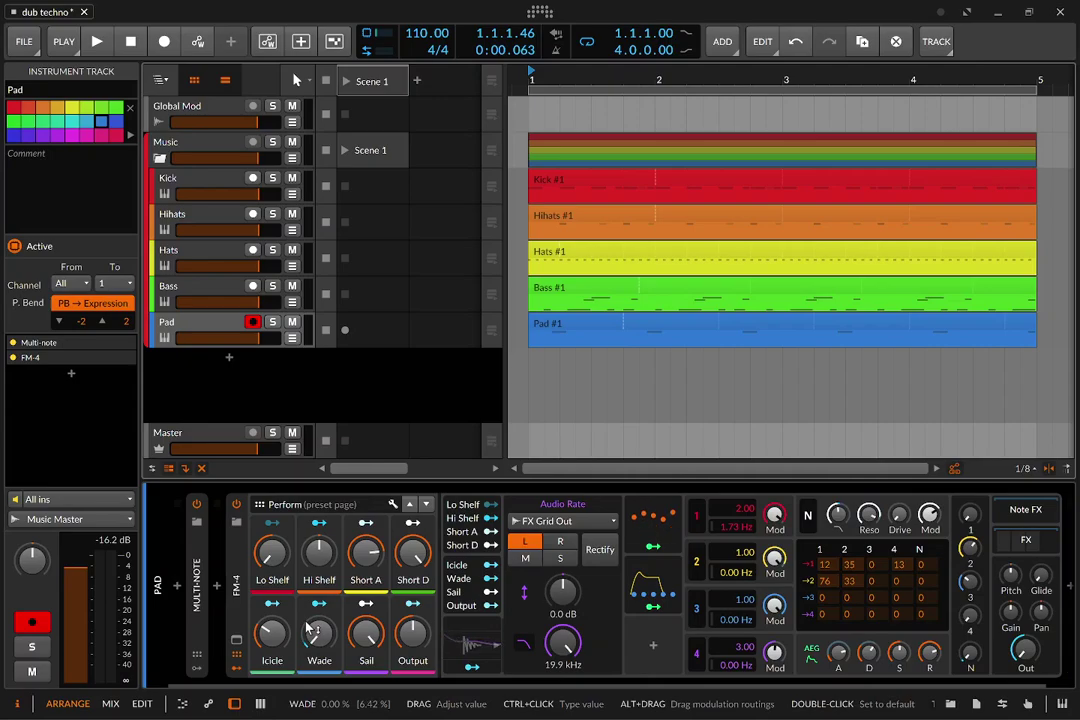
Step: Review the device chains of the Global Mod and Pad tracks, and show the Master track's devices
click(205, 107)
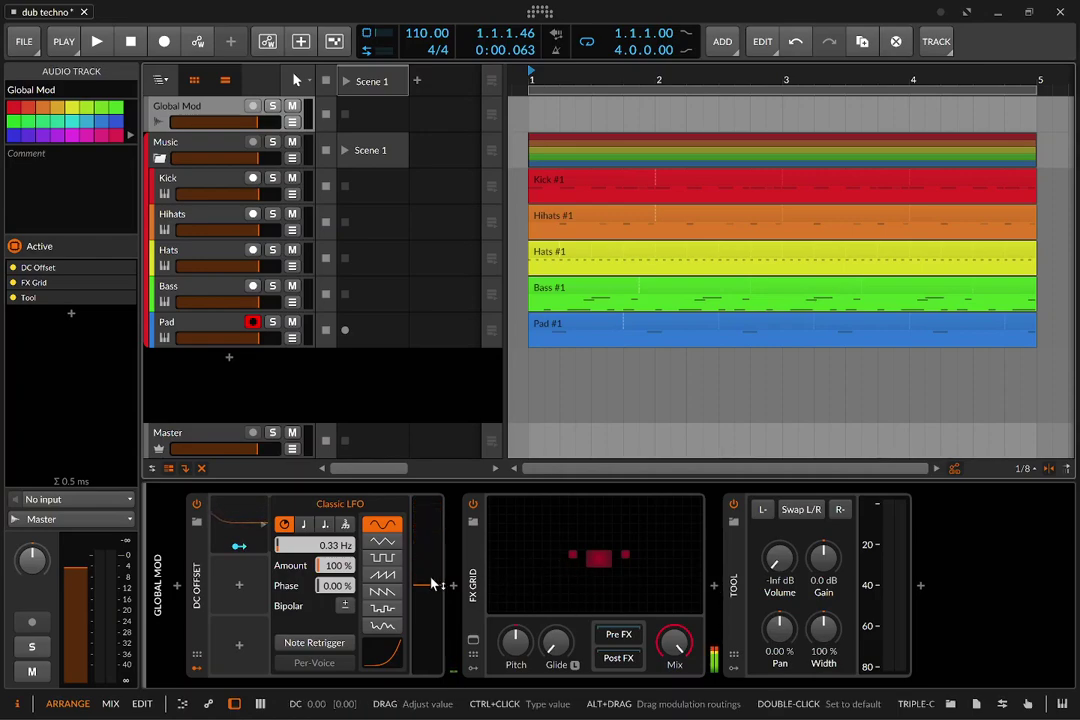
drag(427, 572, 441, 538)
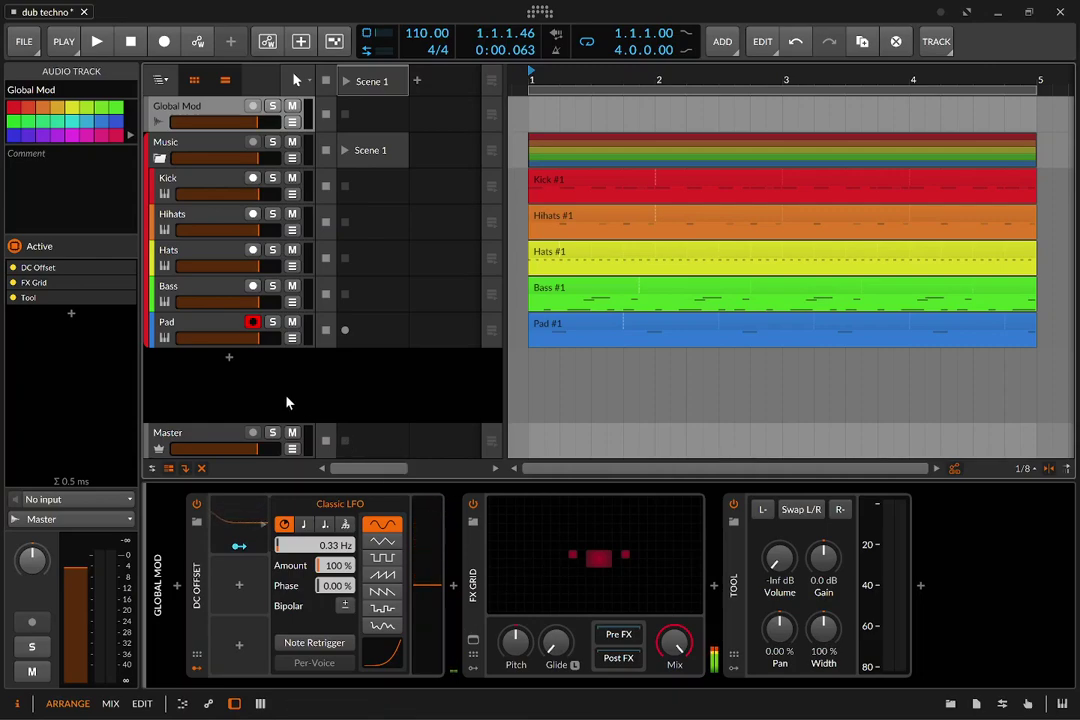
click(210, 330)
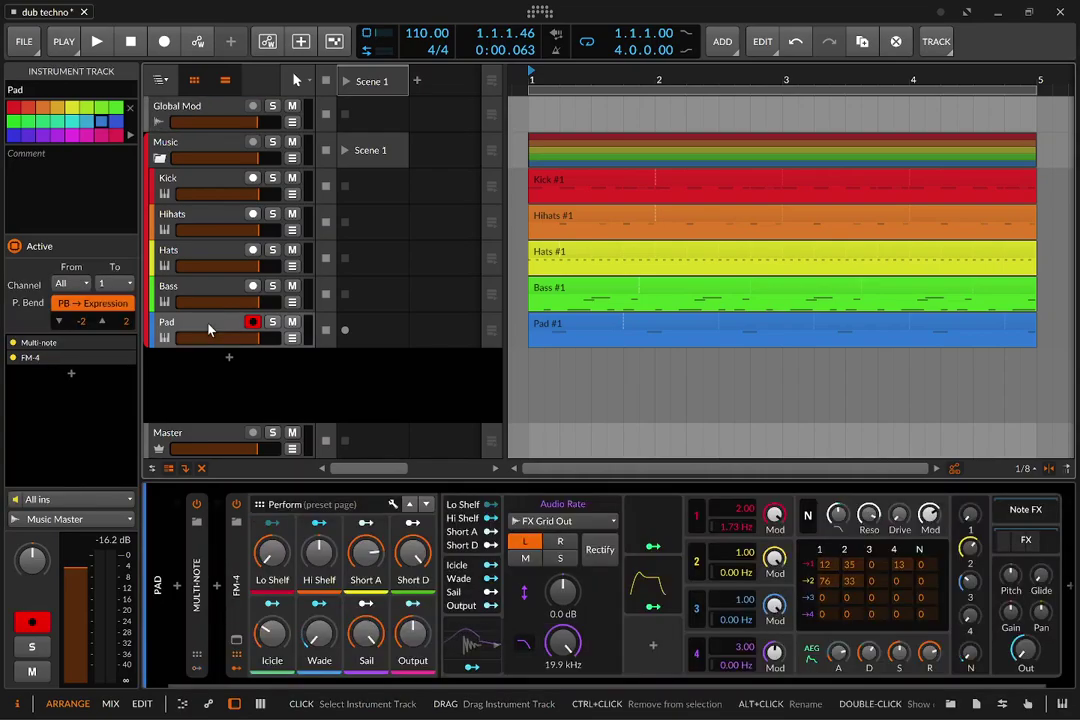
click(520, 378)
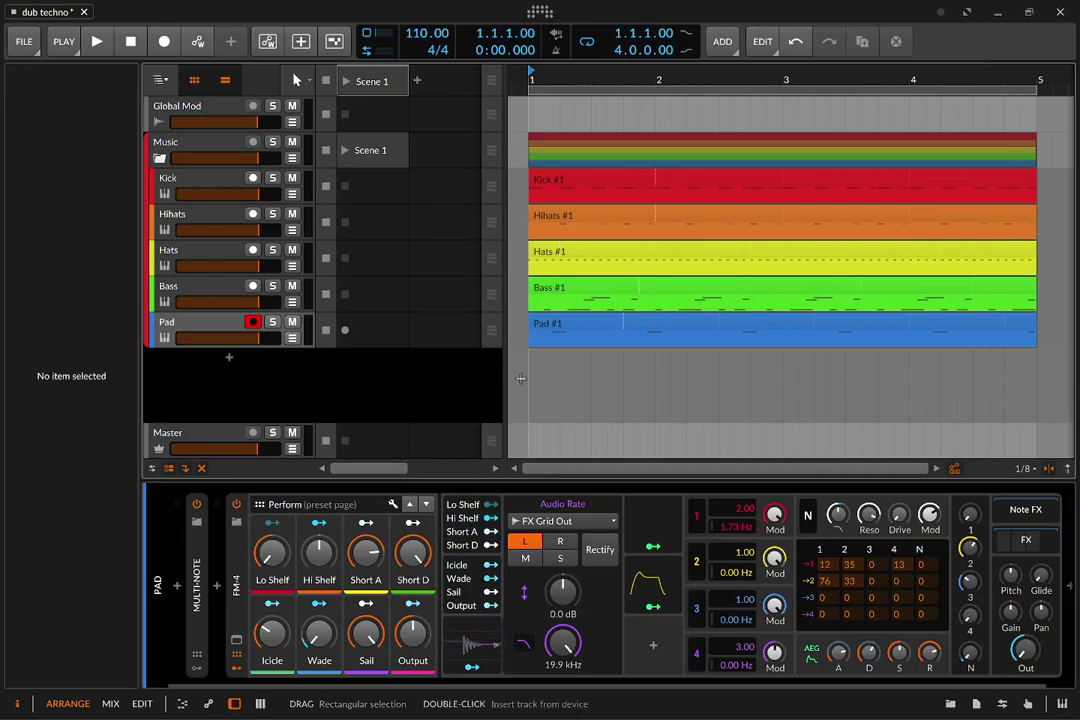
click(229, 435)
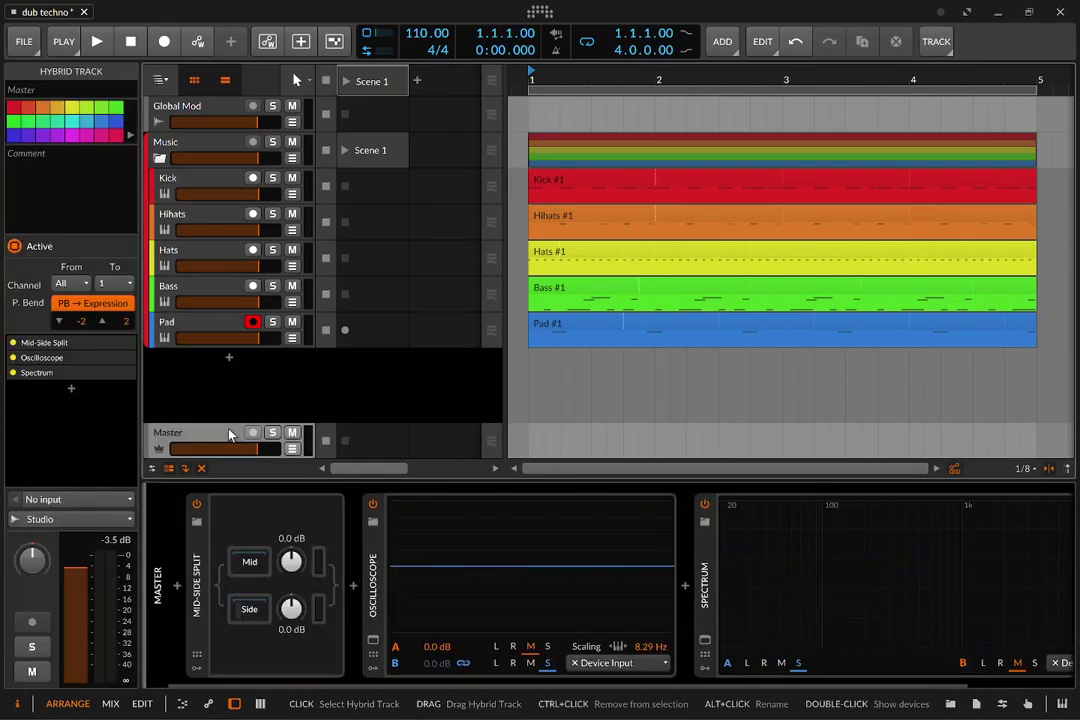